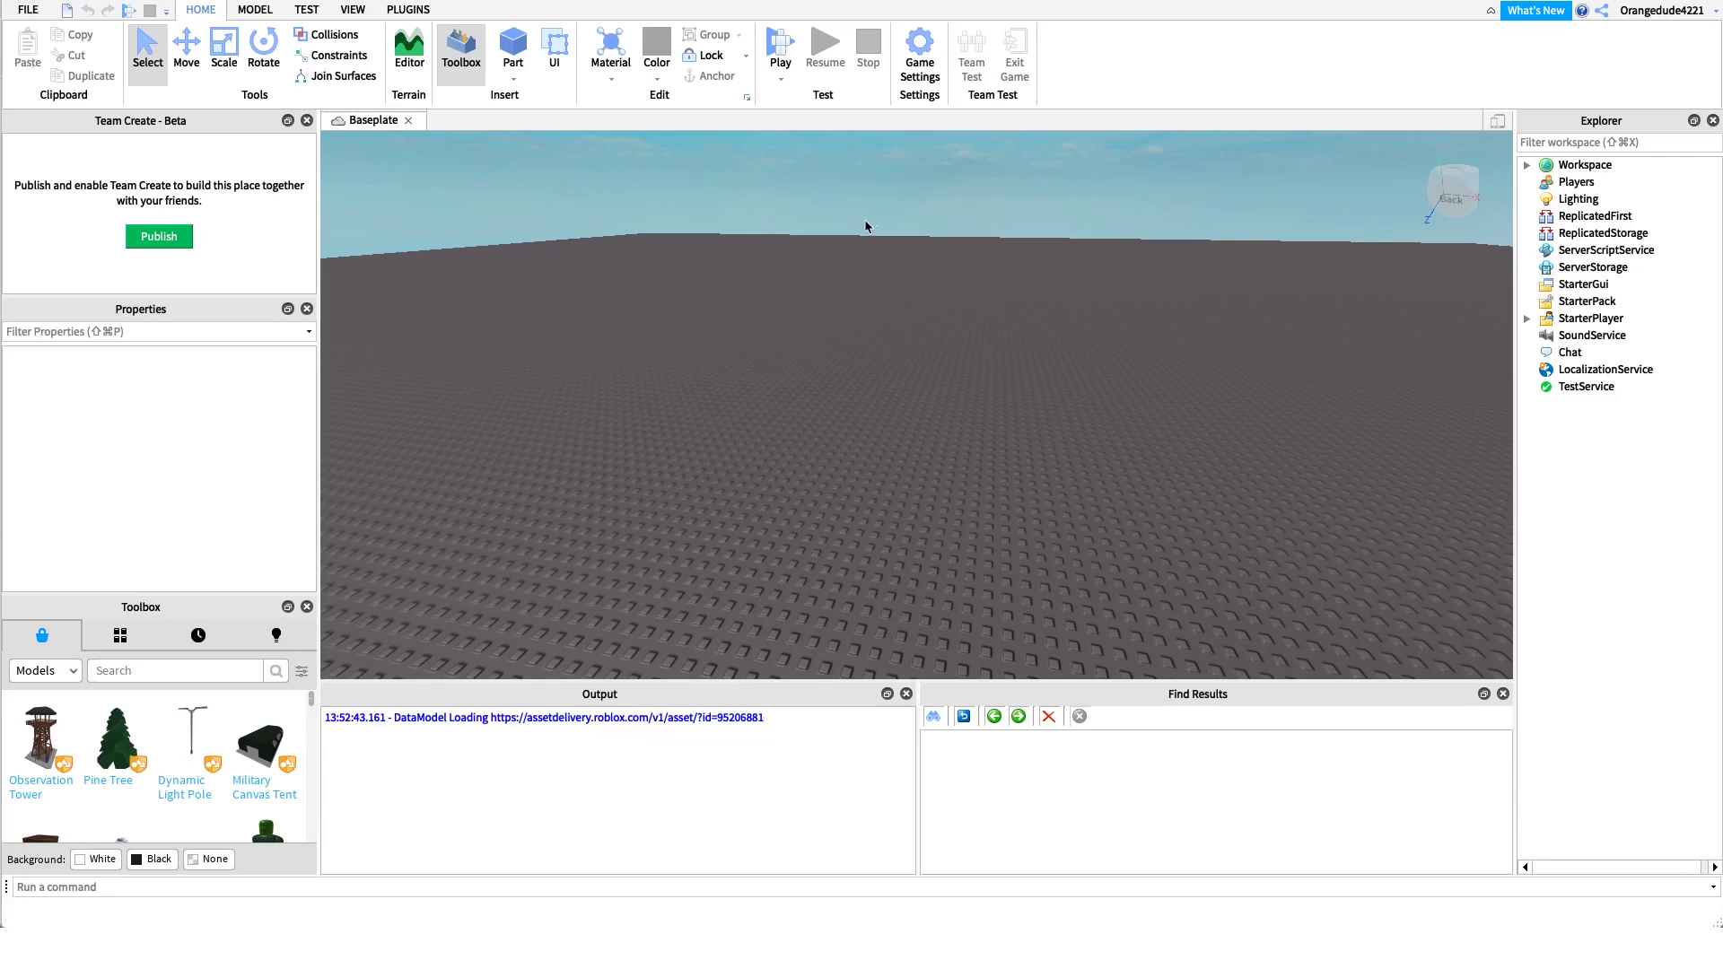
- Select StarterGui in the Explorer and open its Insert Object list
right_click_drag(867, 226, 868, 228)
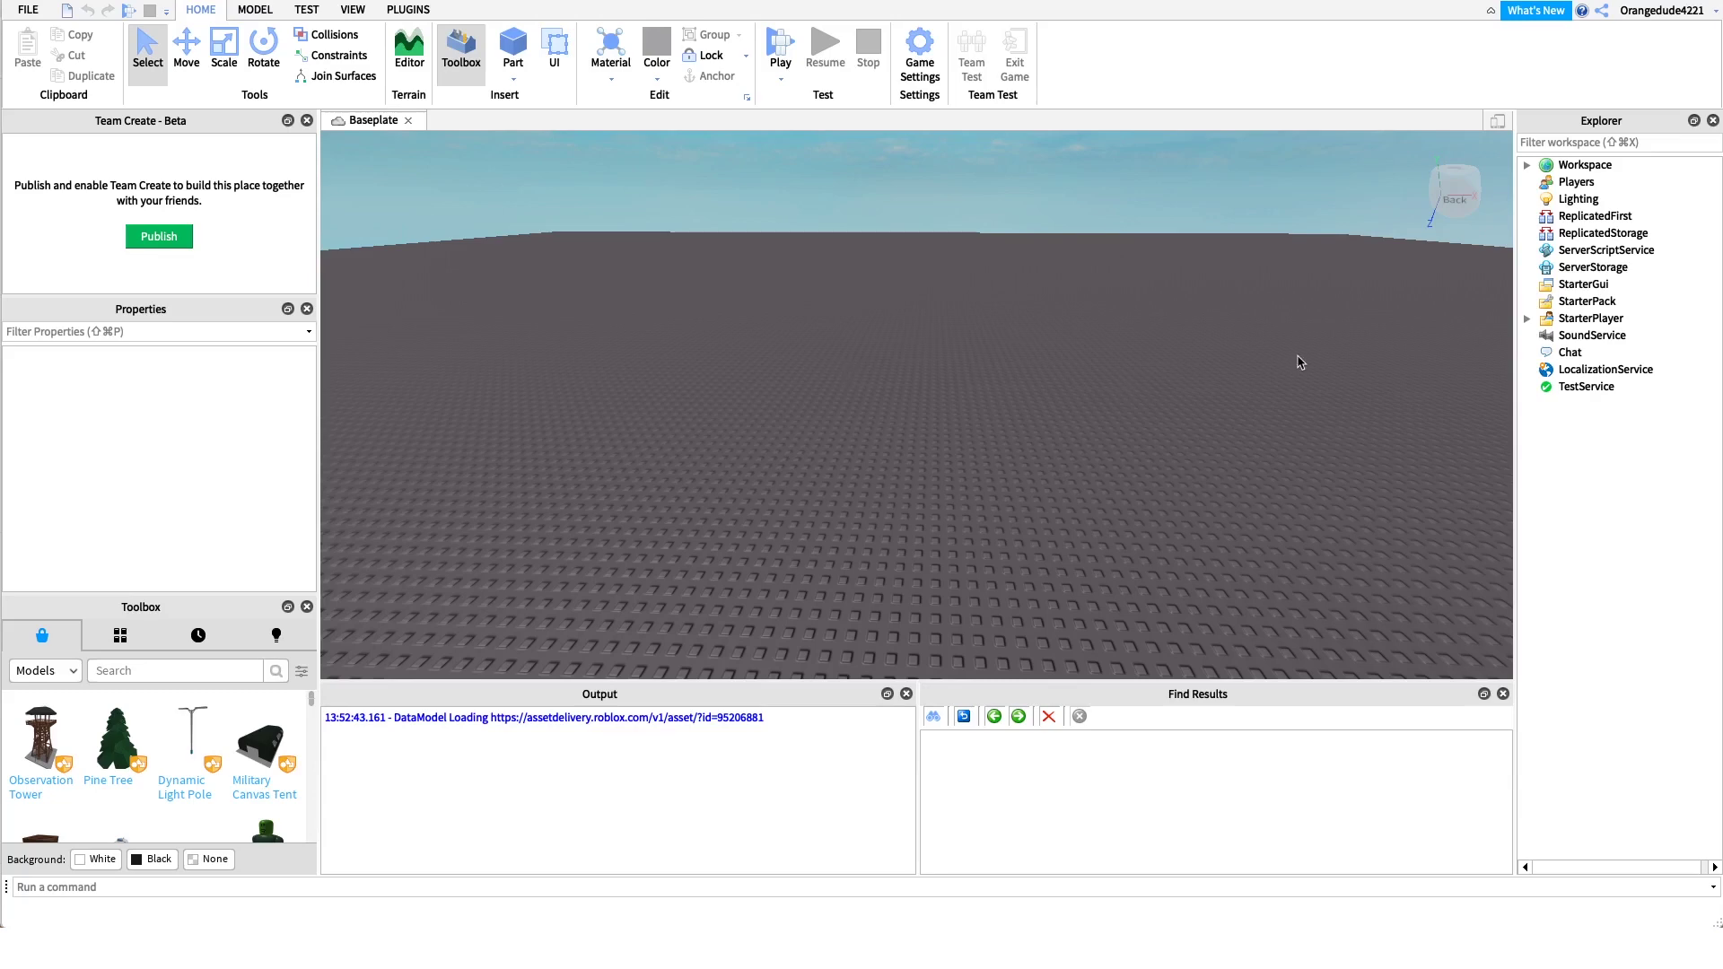
left_click(1555, 286)
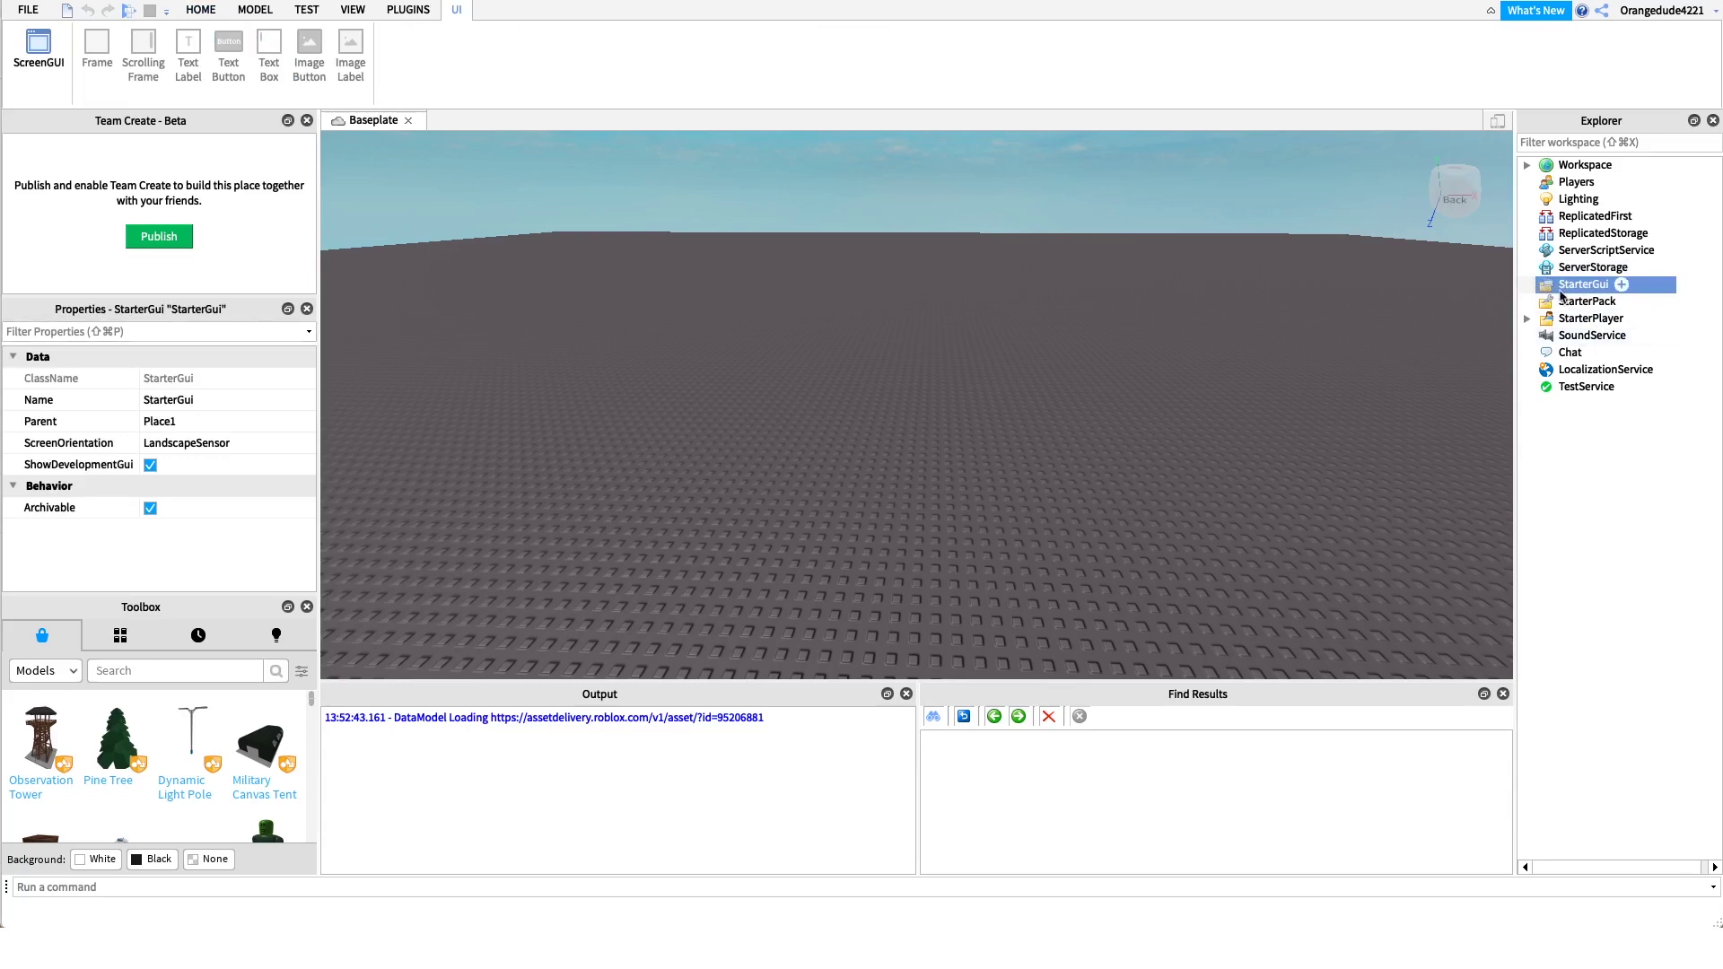
left_click(1576, 167)
left_click(1578, 200)
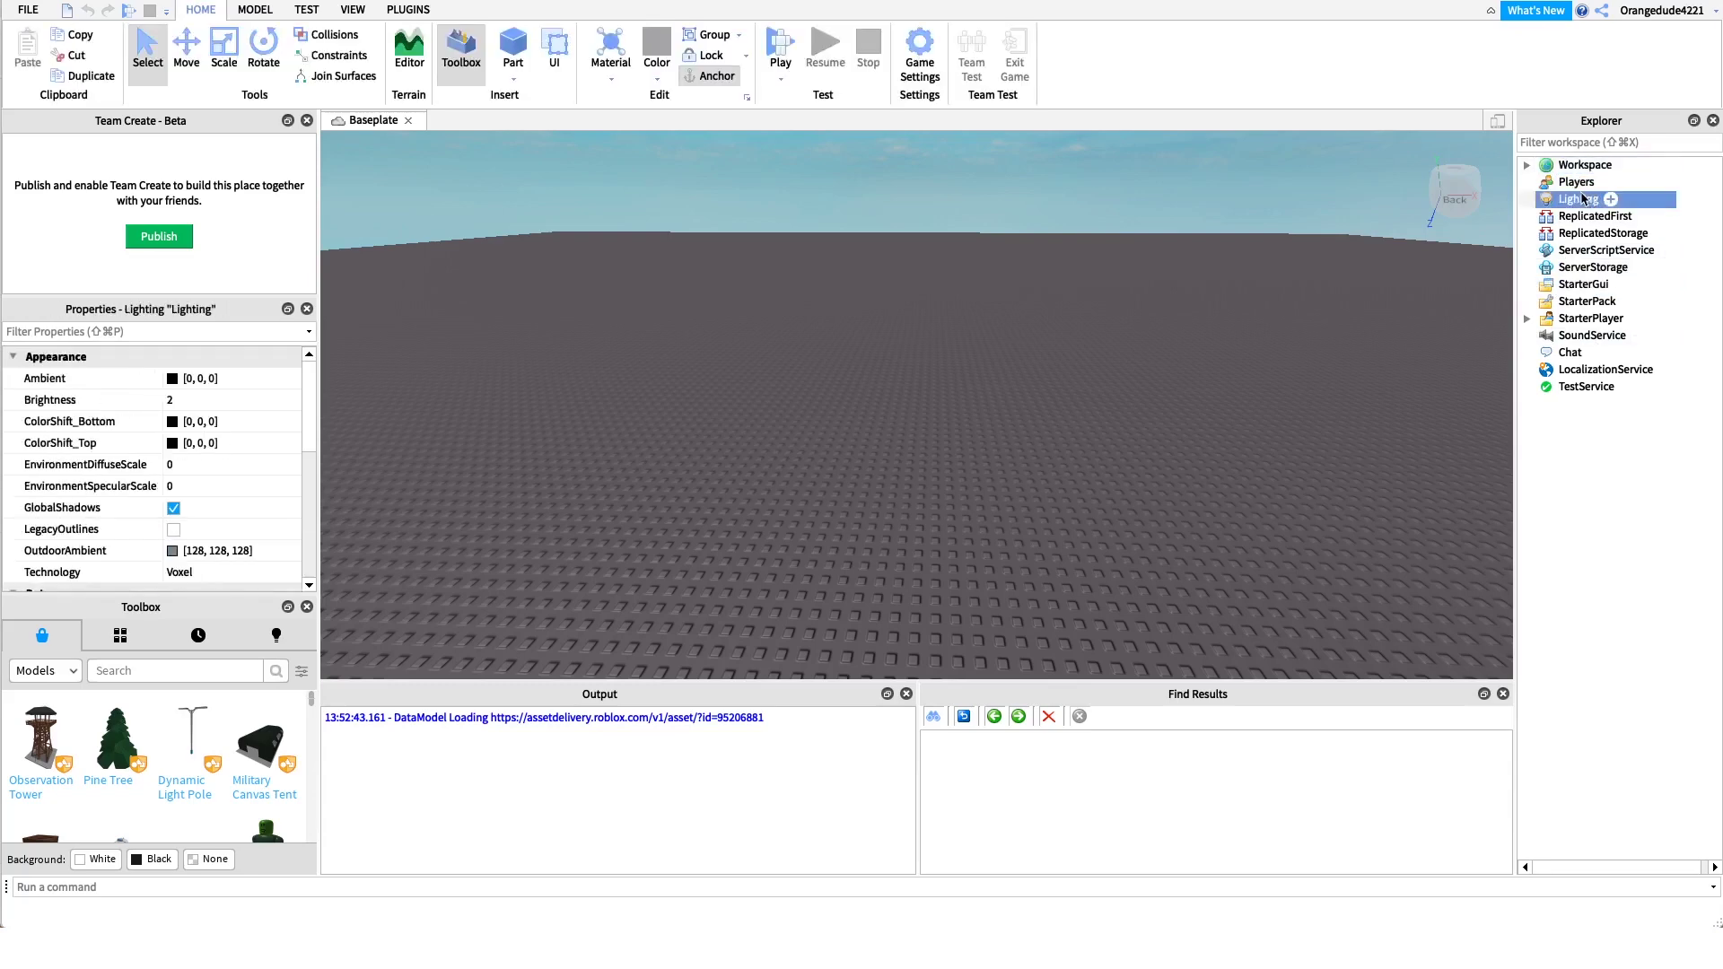
left_click(1584, 234)
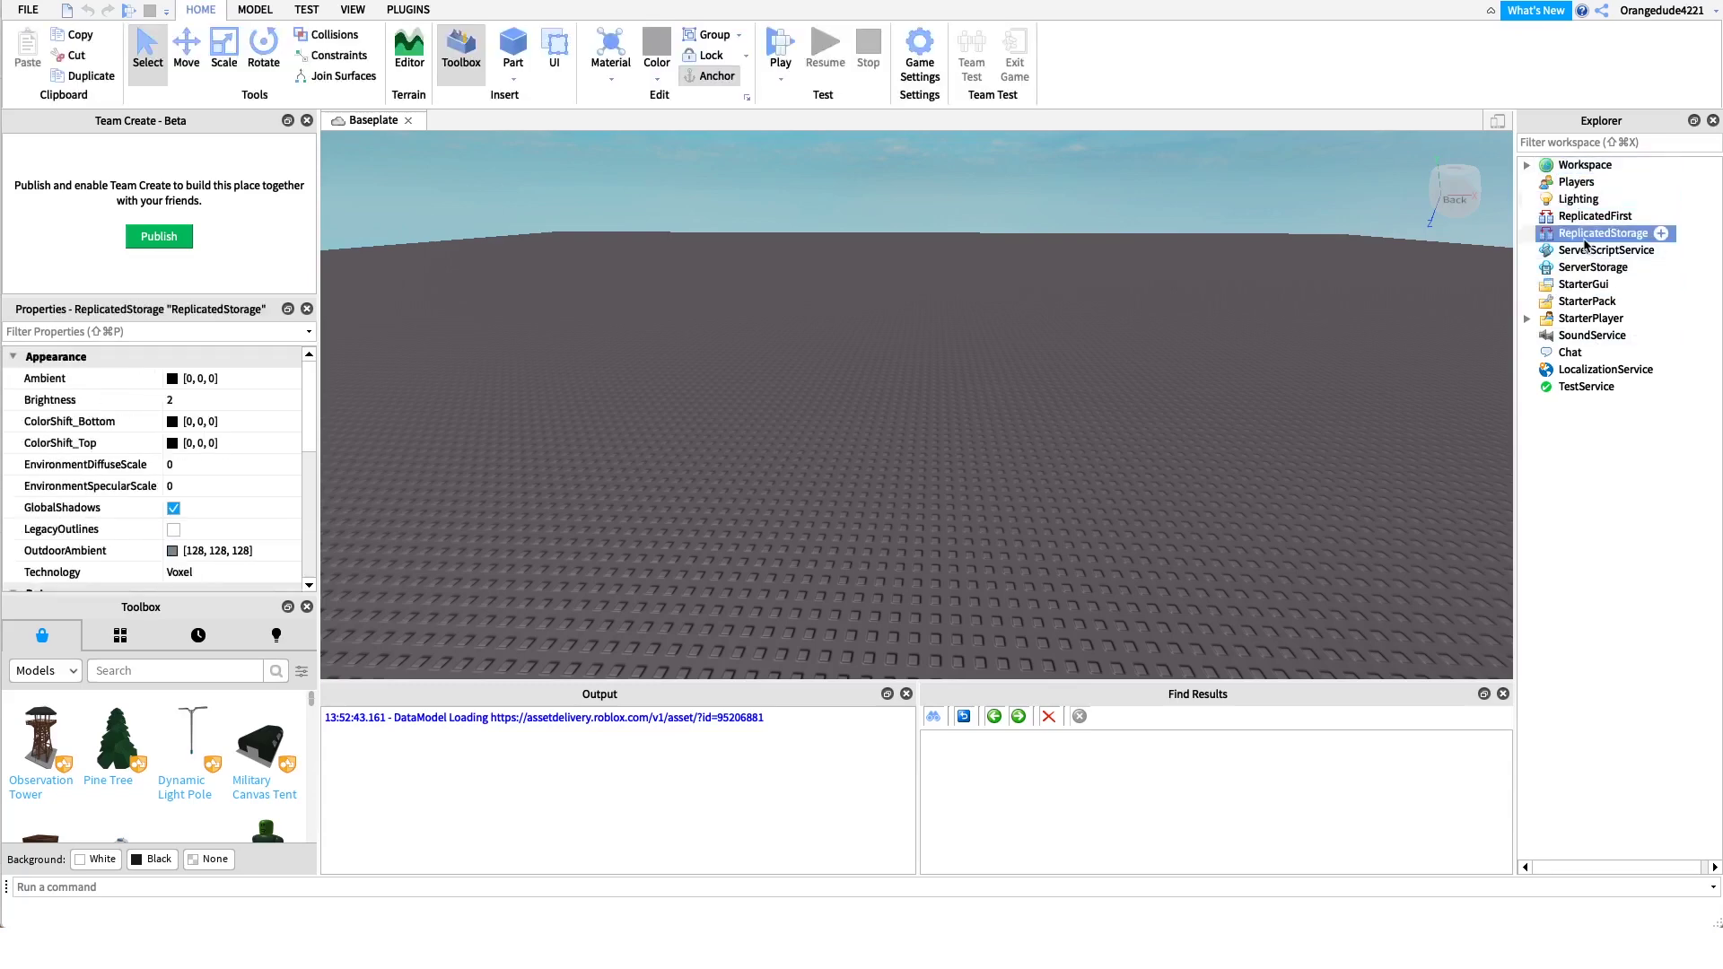
left_click(1579, 285)
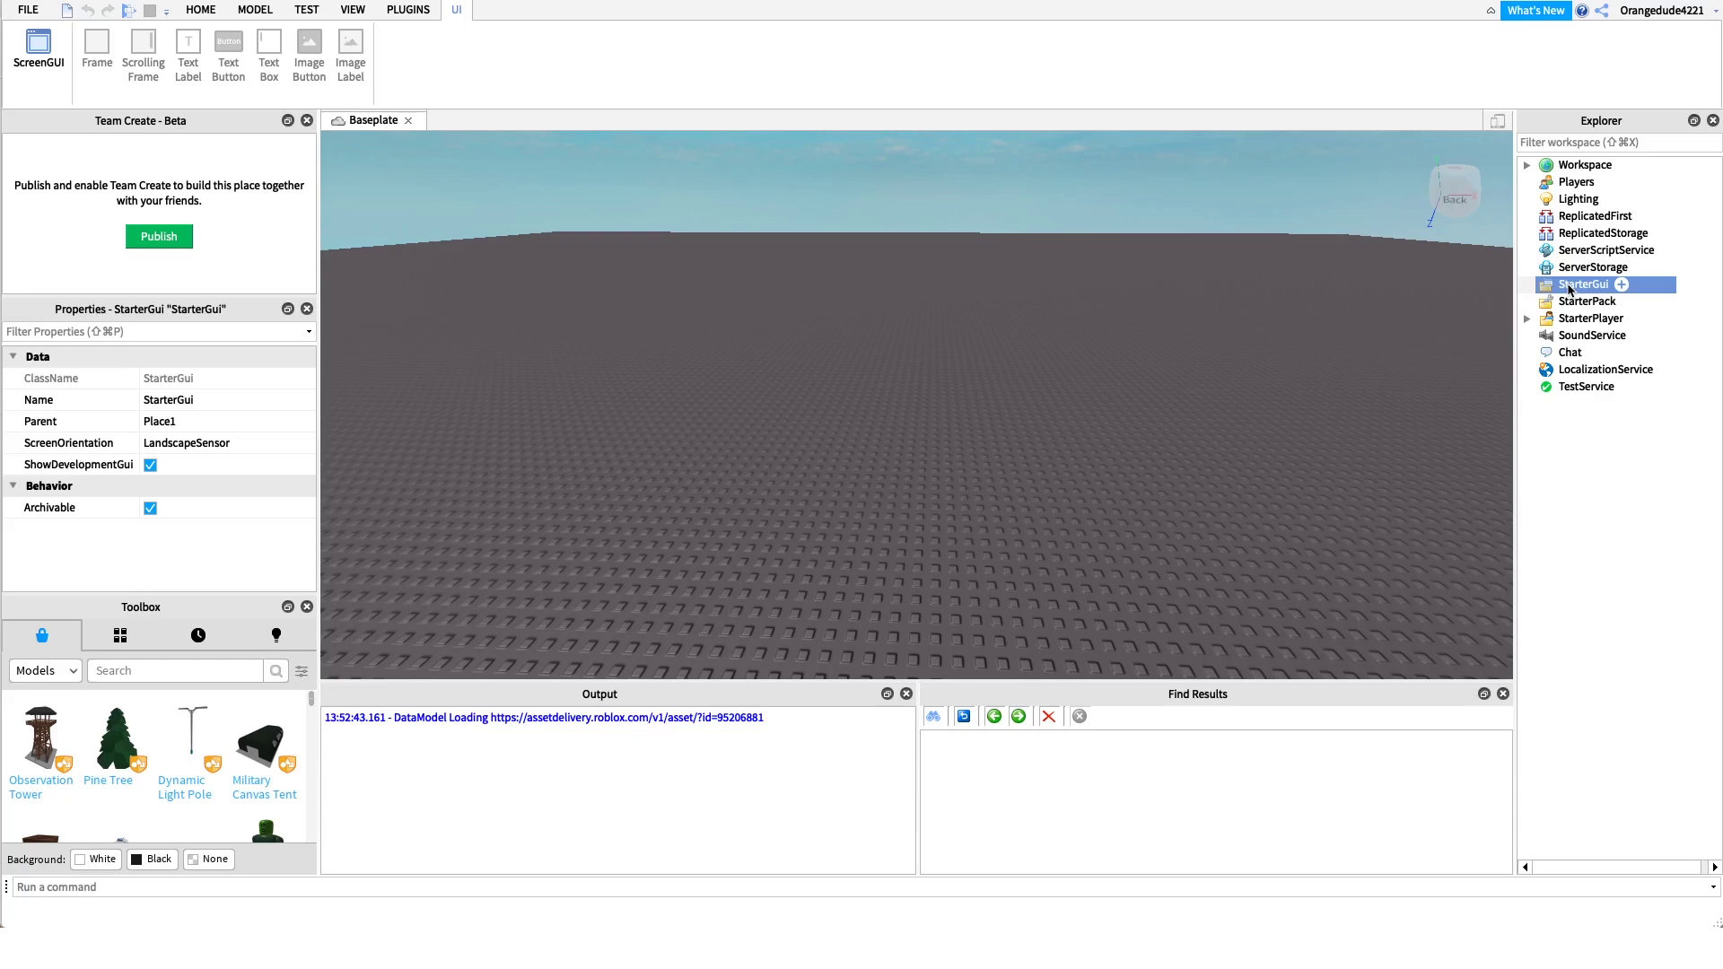
left_click(1622, 285)
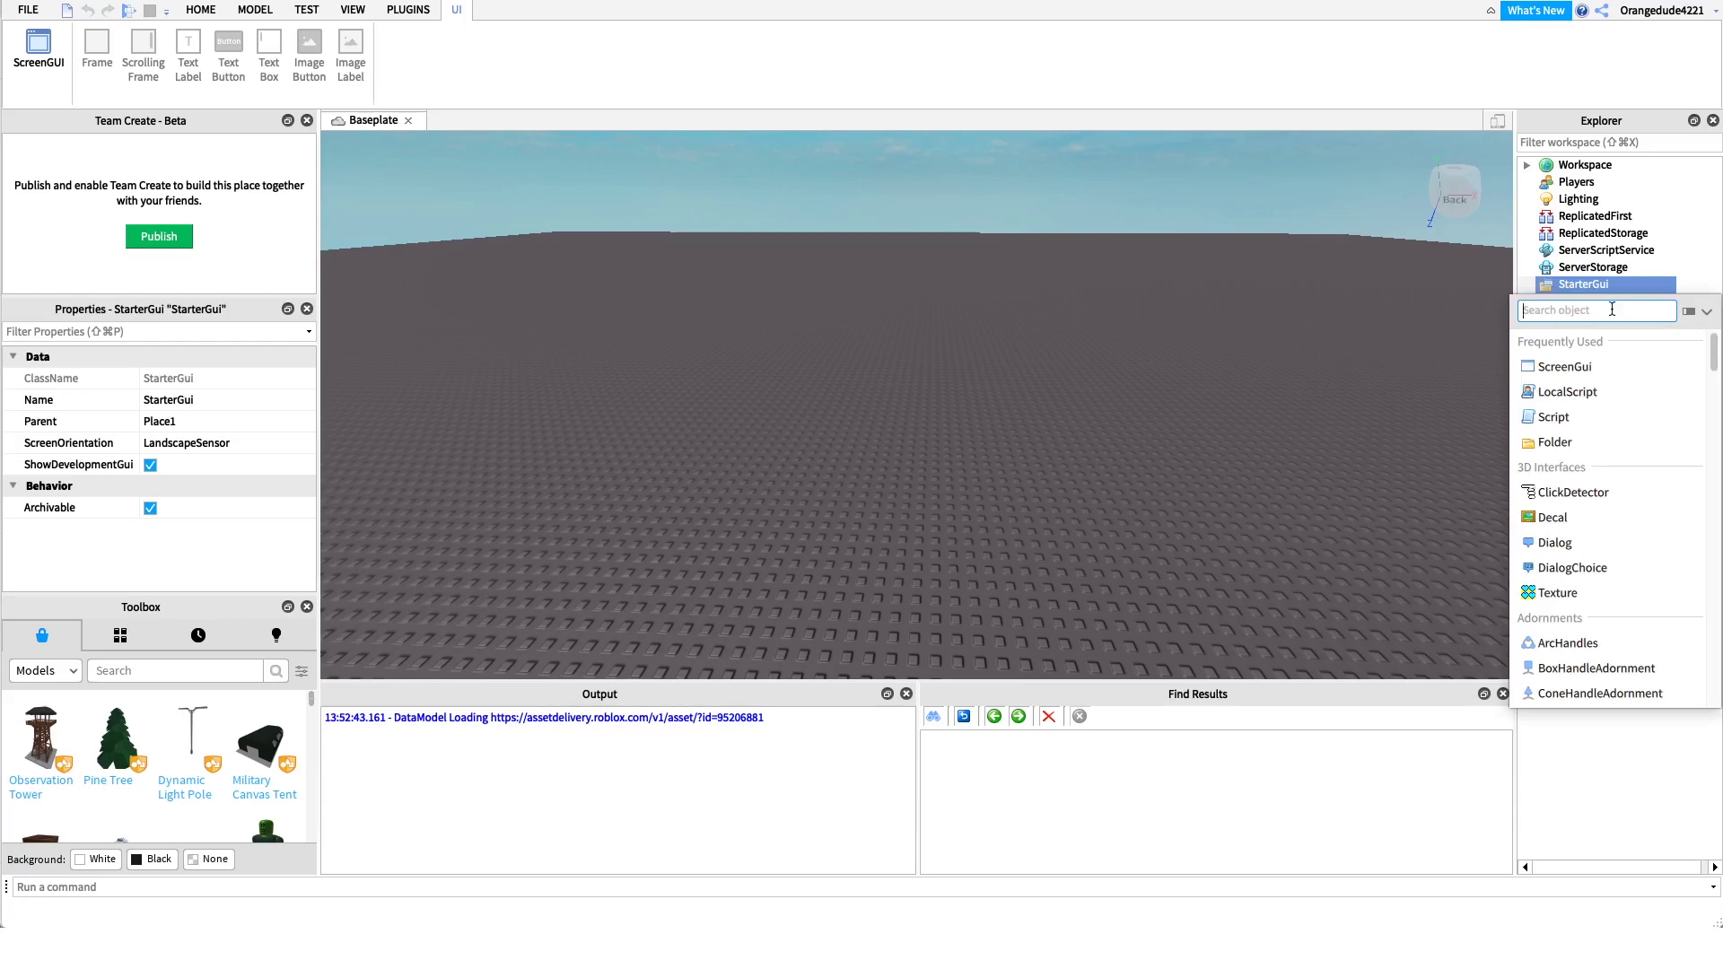
- Insert a ScreenGui into StarterGui, select it, and open its Insert Object list
left_click(1594, 368)
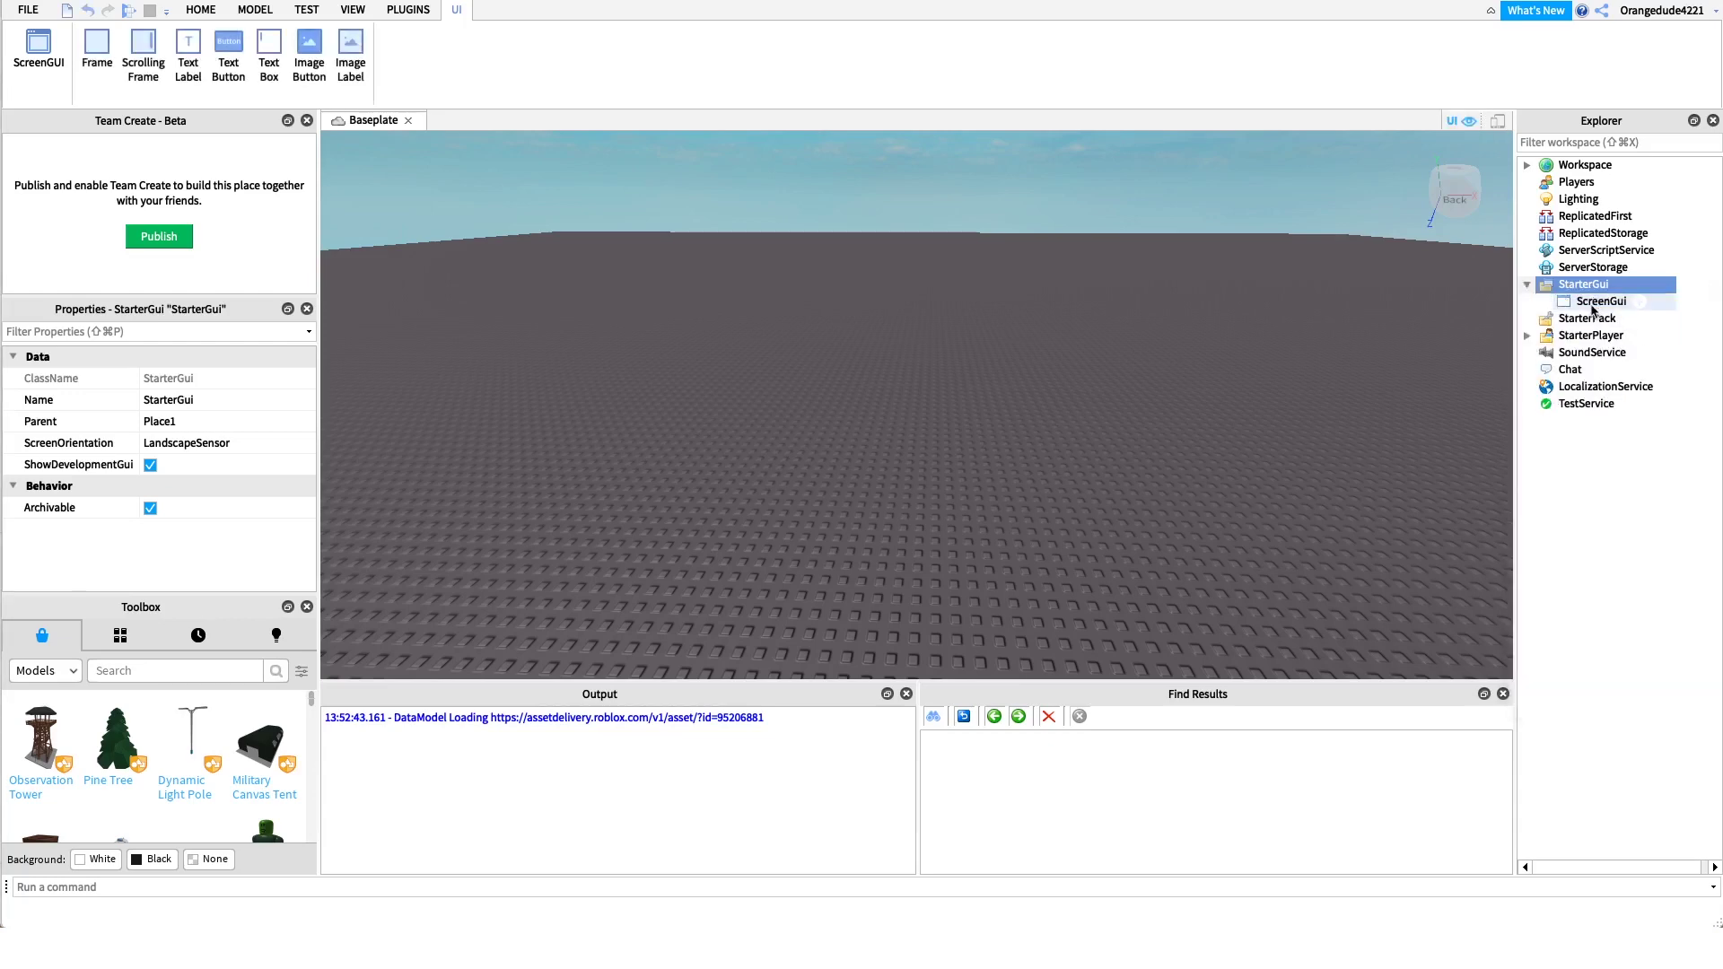
left_click(1594, 303)
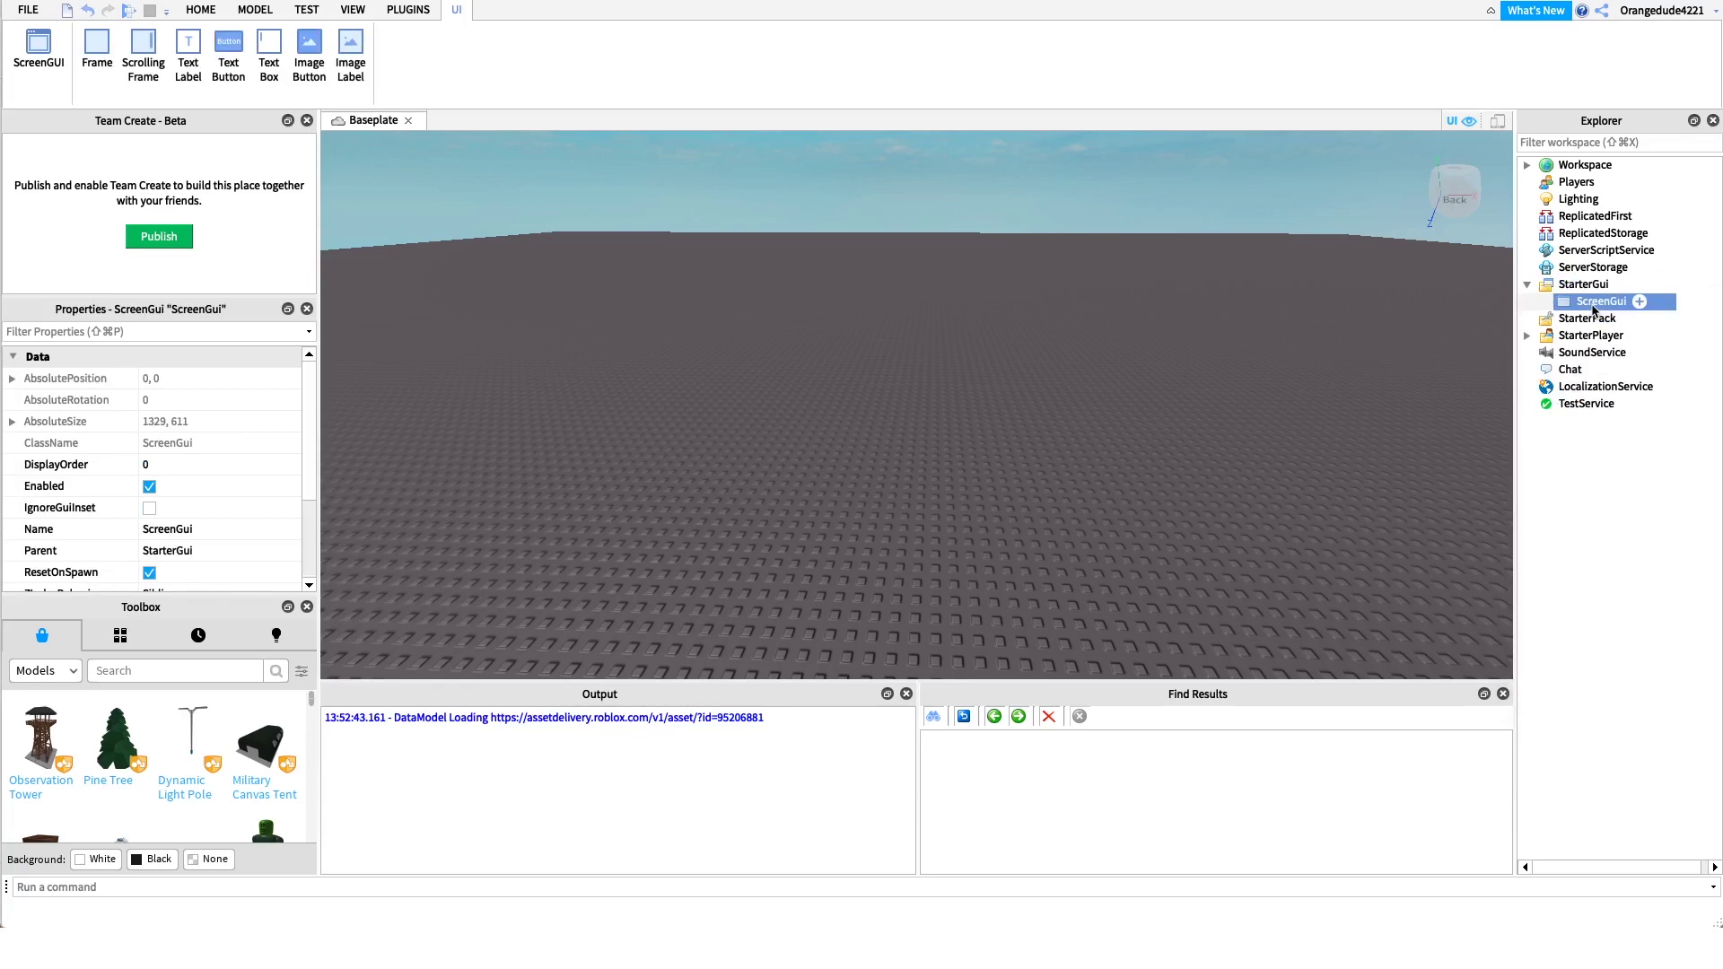
left_click(1640, 302)
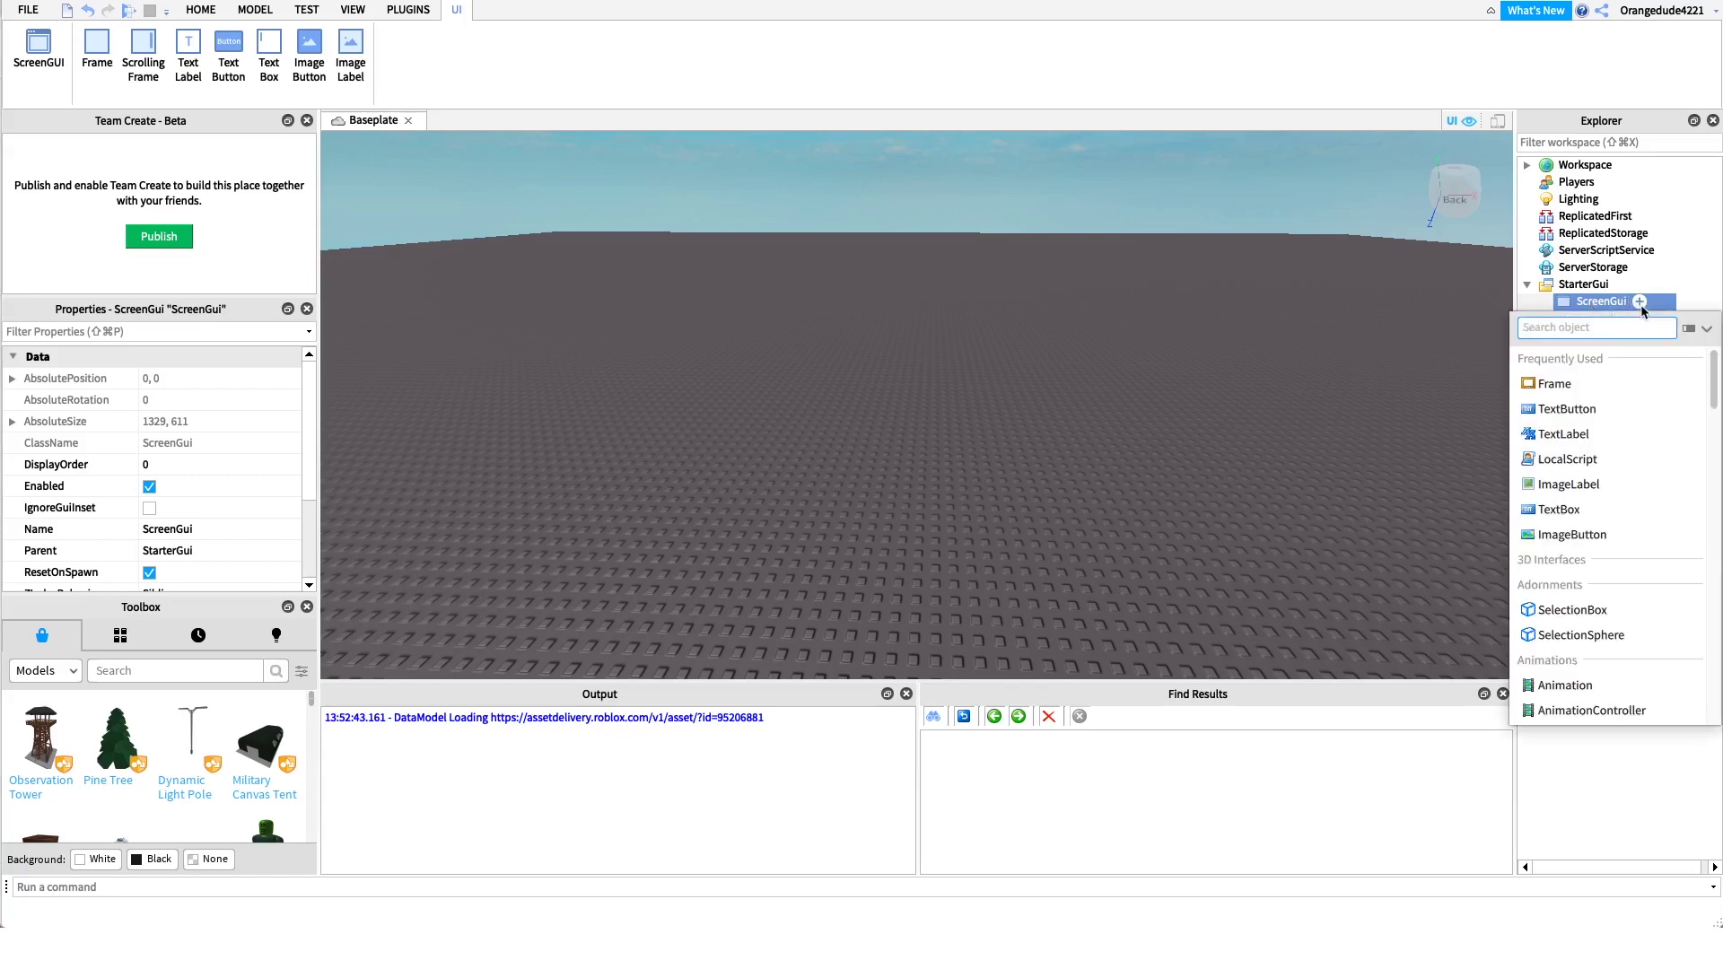
- Insert a TextLabel into the ScreenGui and move it near the top centre, to 302, 98
left_click(1597, 435)
left_click(1588, 319)
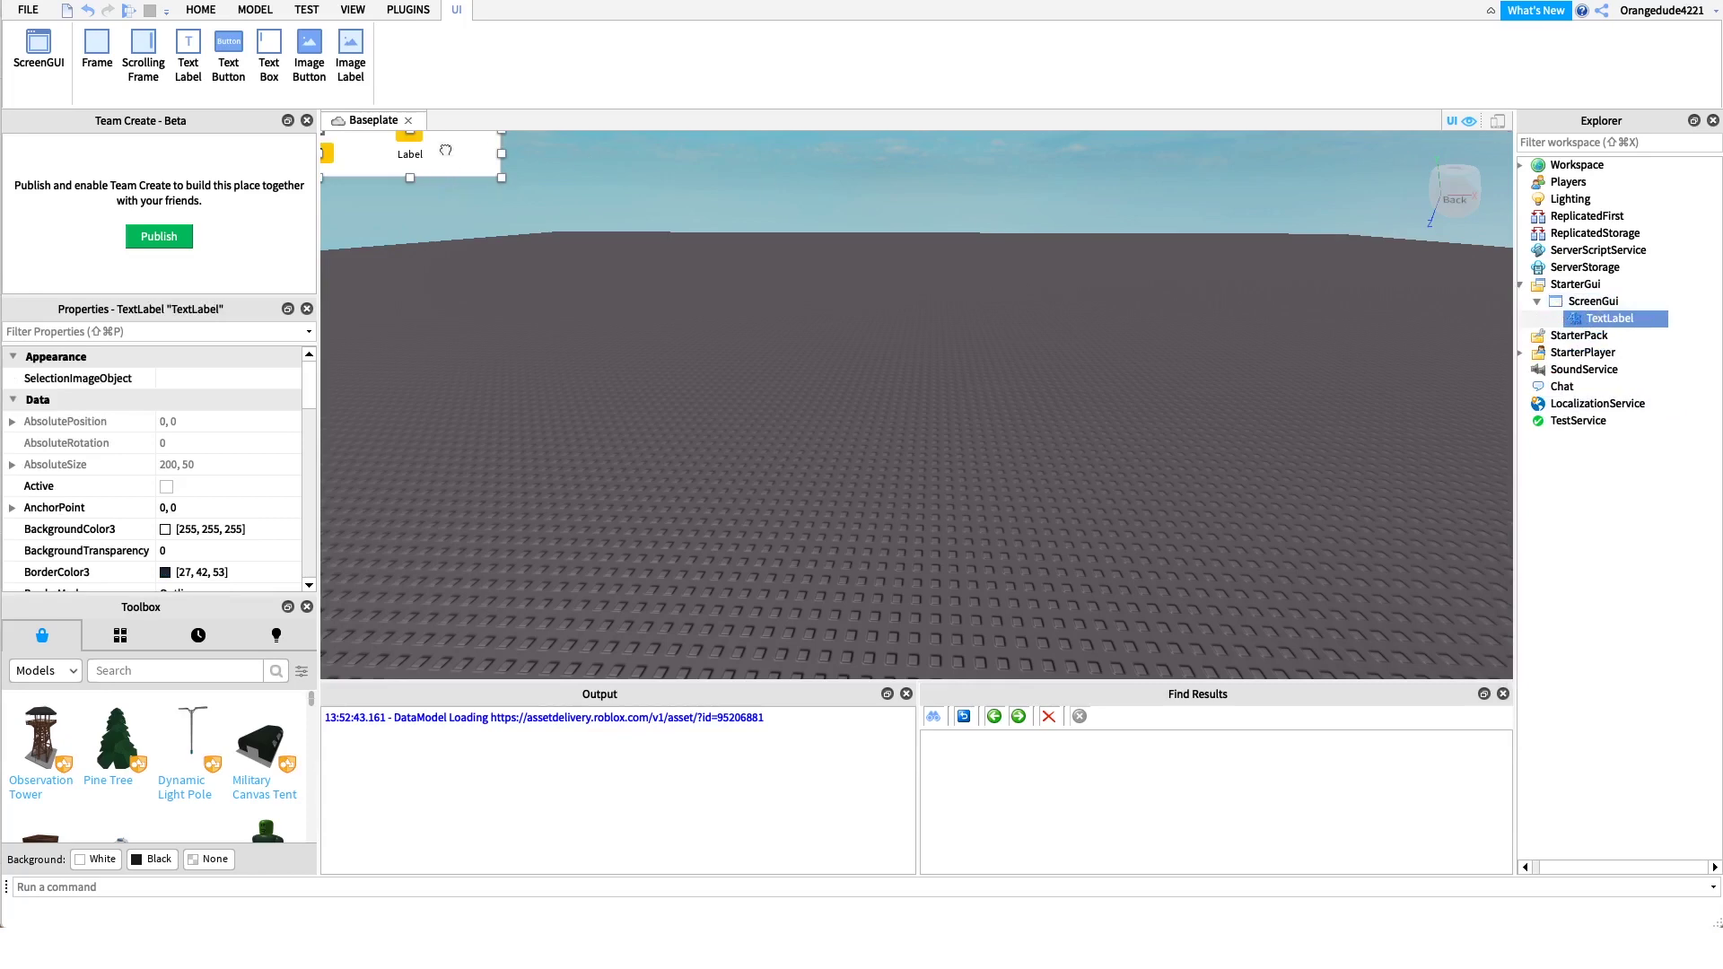
left_click_drag(447, 150, 719, 247)
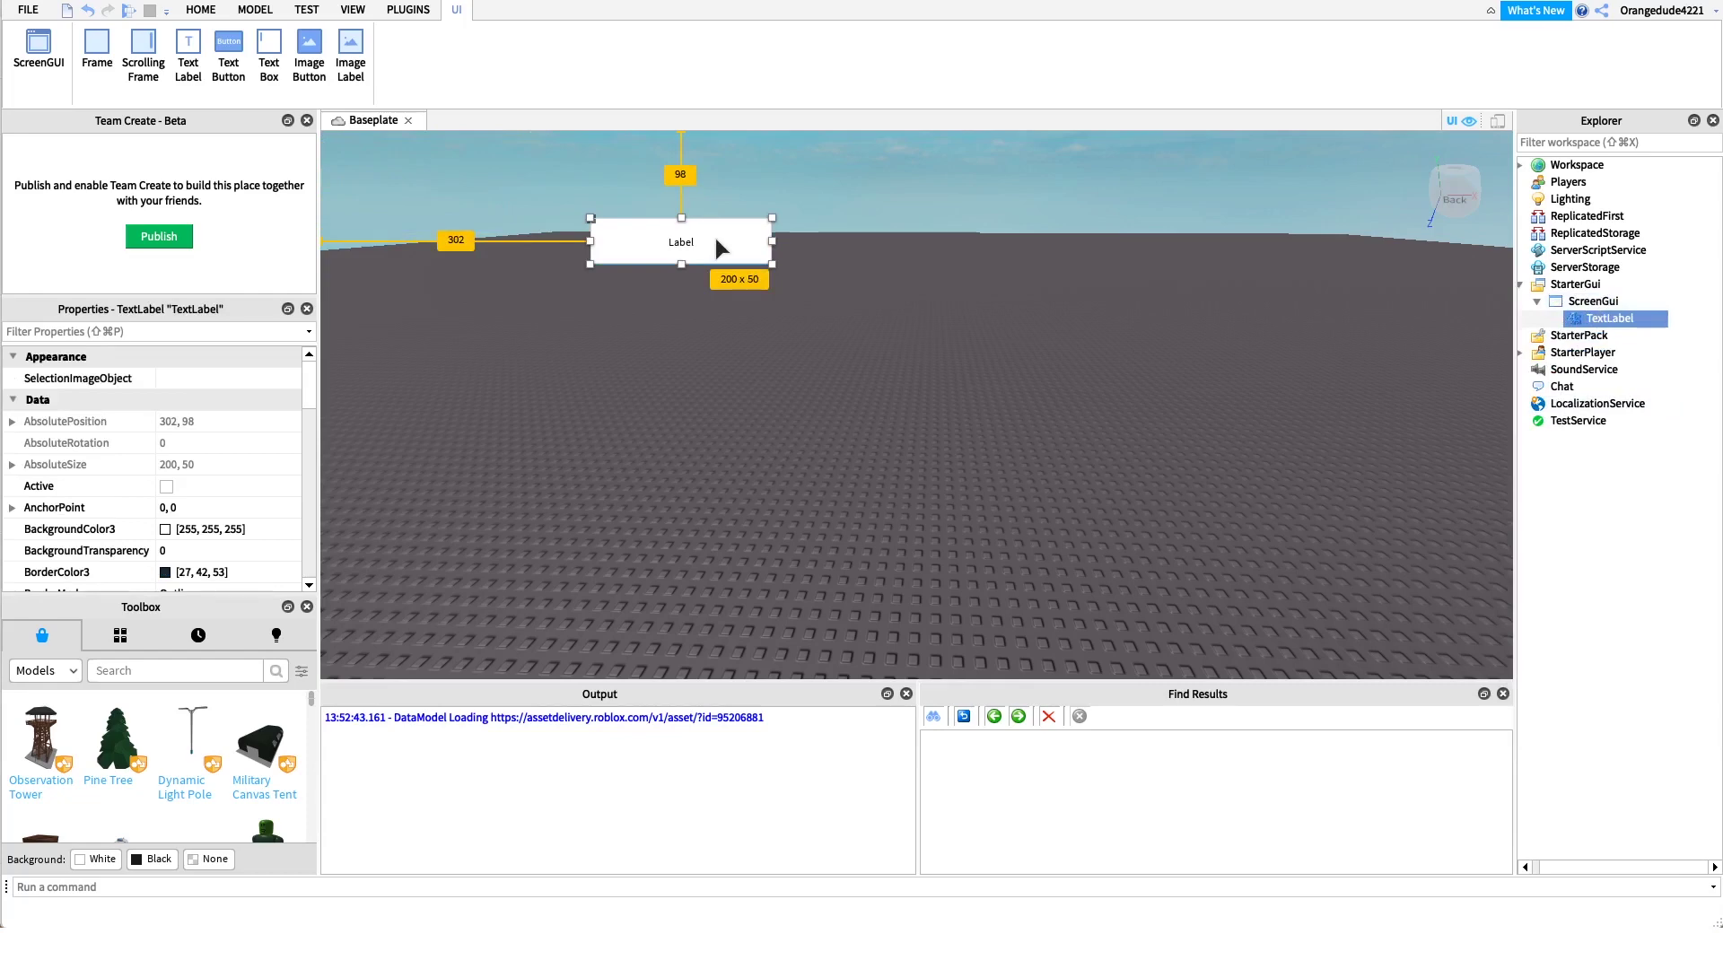
- Edit the TextLabel's text so it reads 'Money', then reselect the label
left_click_drag(715, 238, 715, 239)
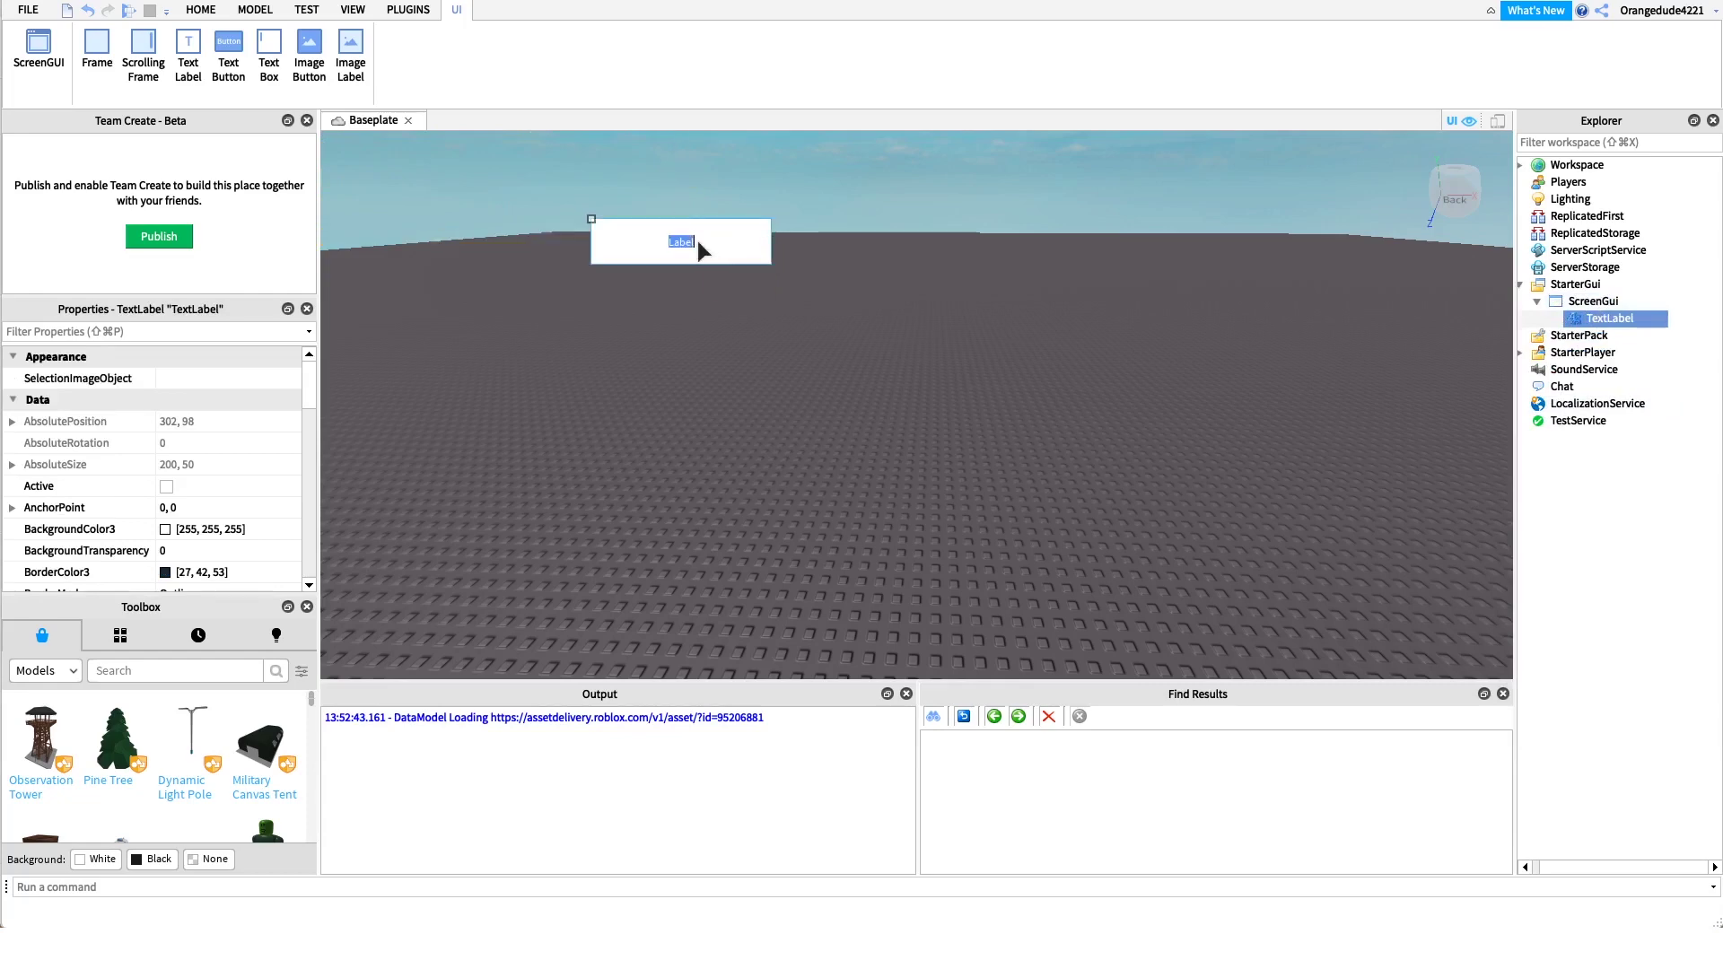
type("Your Co")
key("BackSpace")
key("BackSpace")
key("BackSpace")
left_click(789, 288)
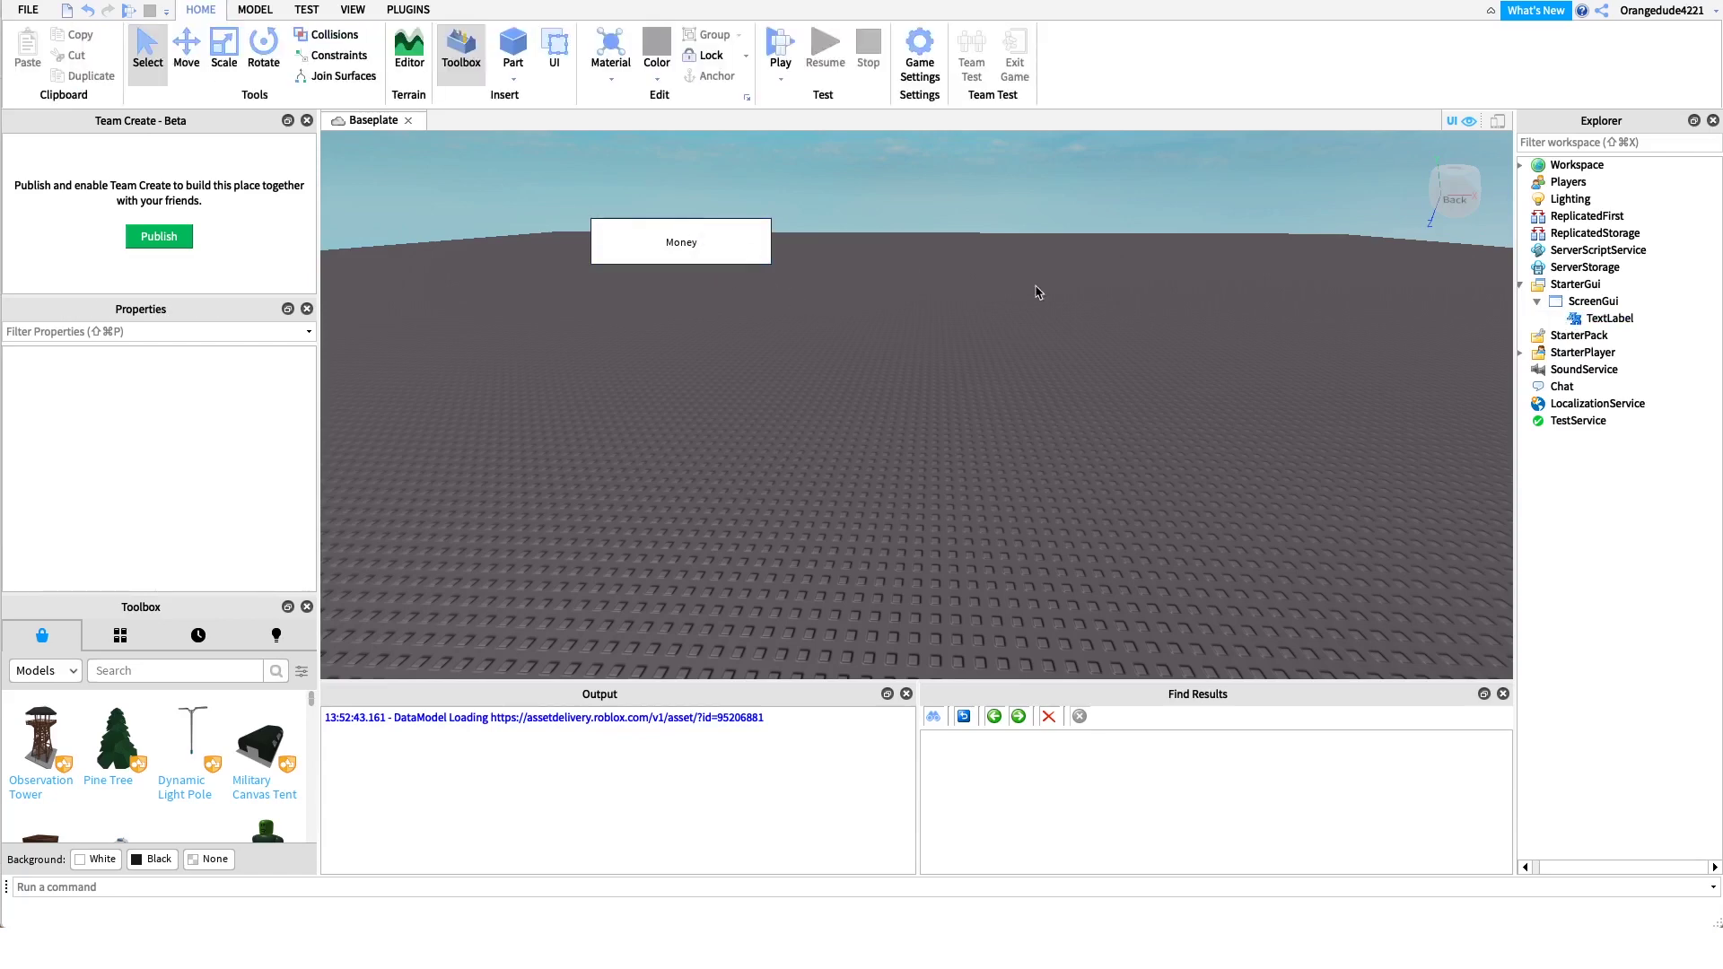
left_click(1569, 319)
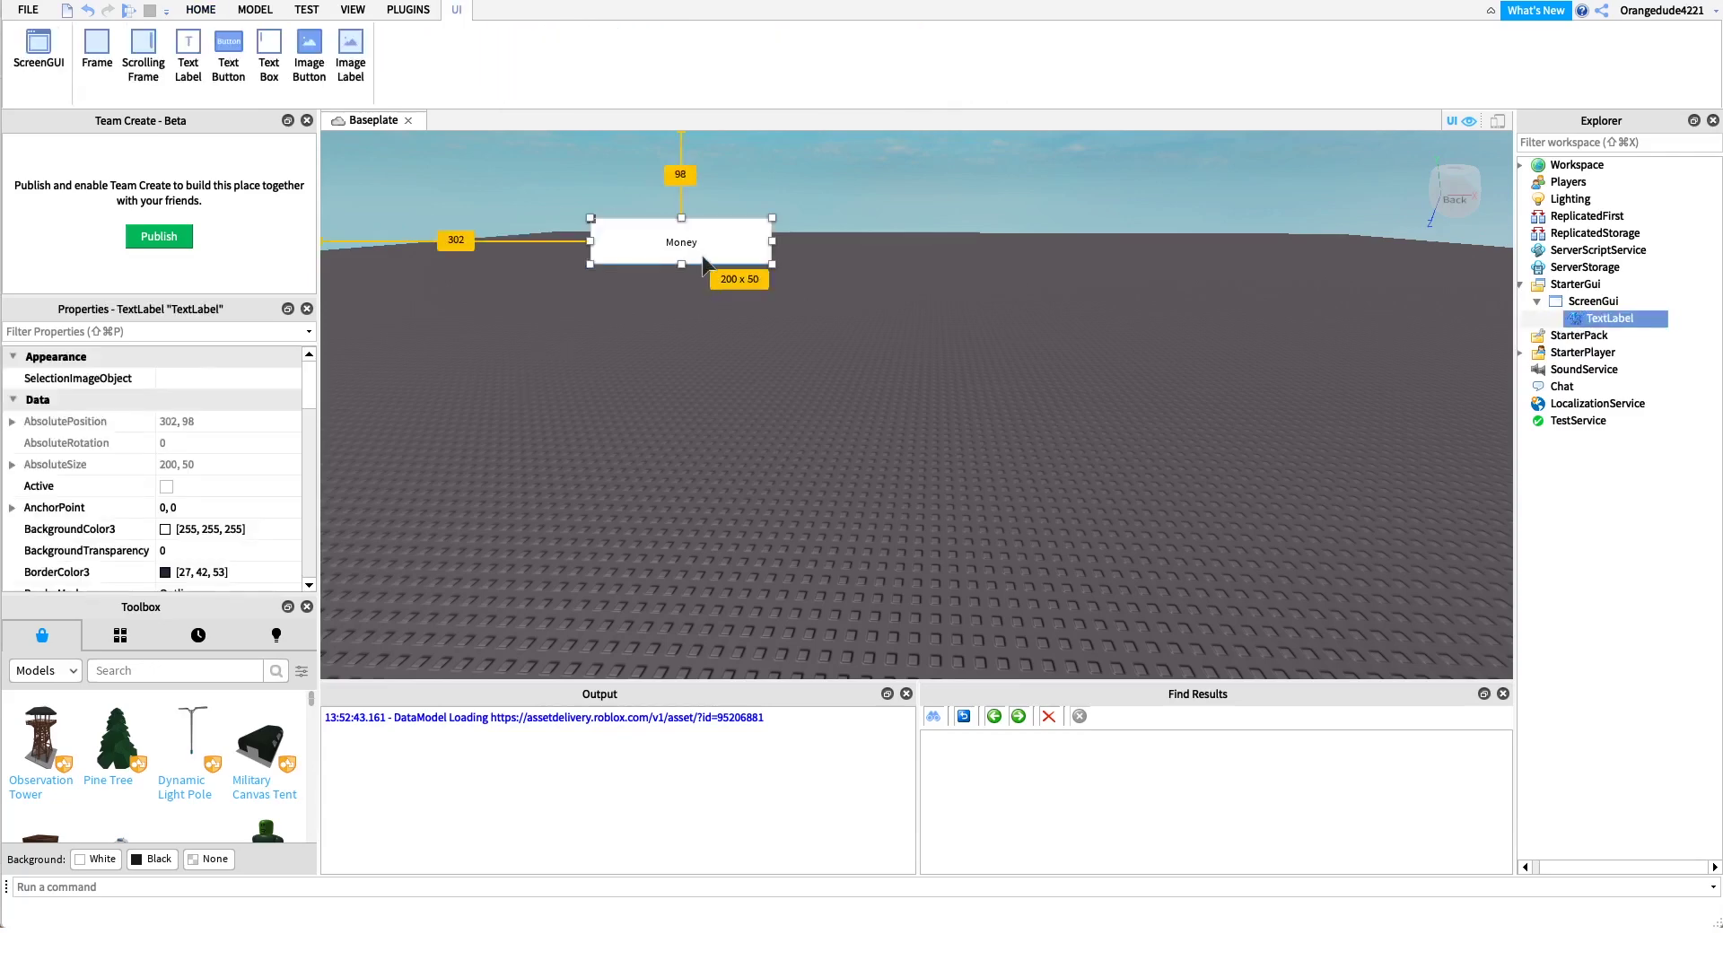
left_click(819, 319)
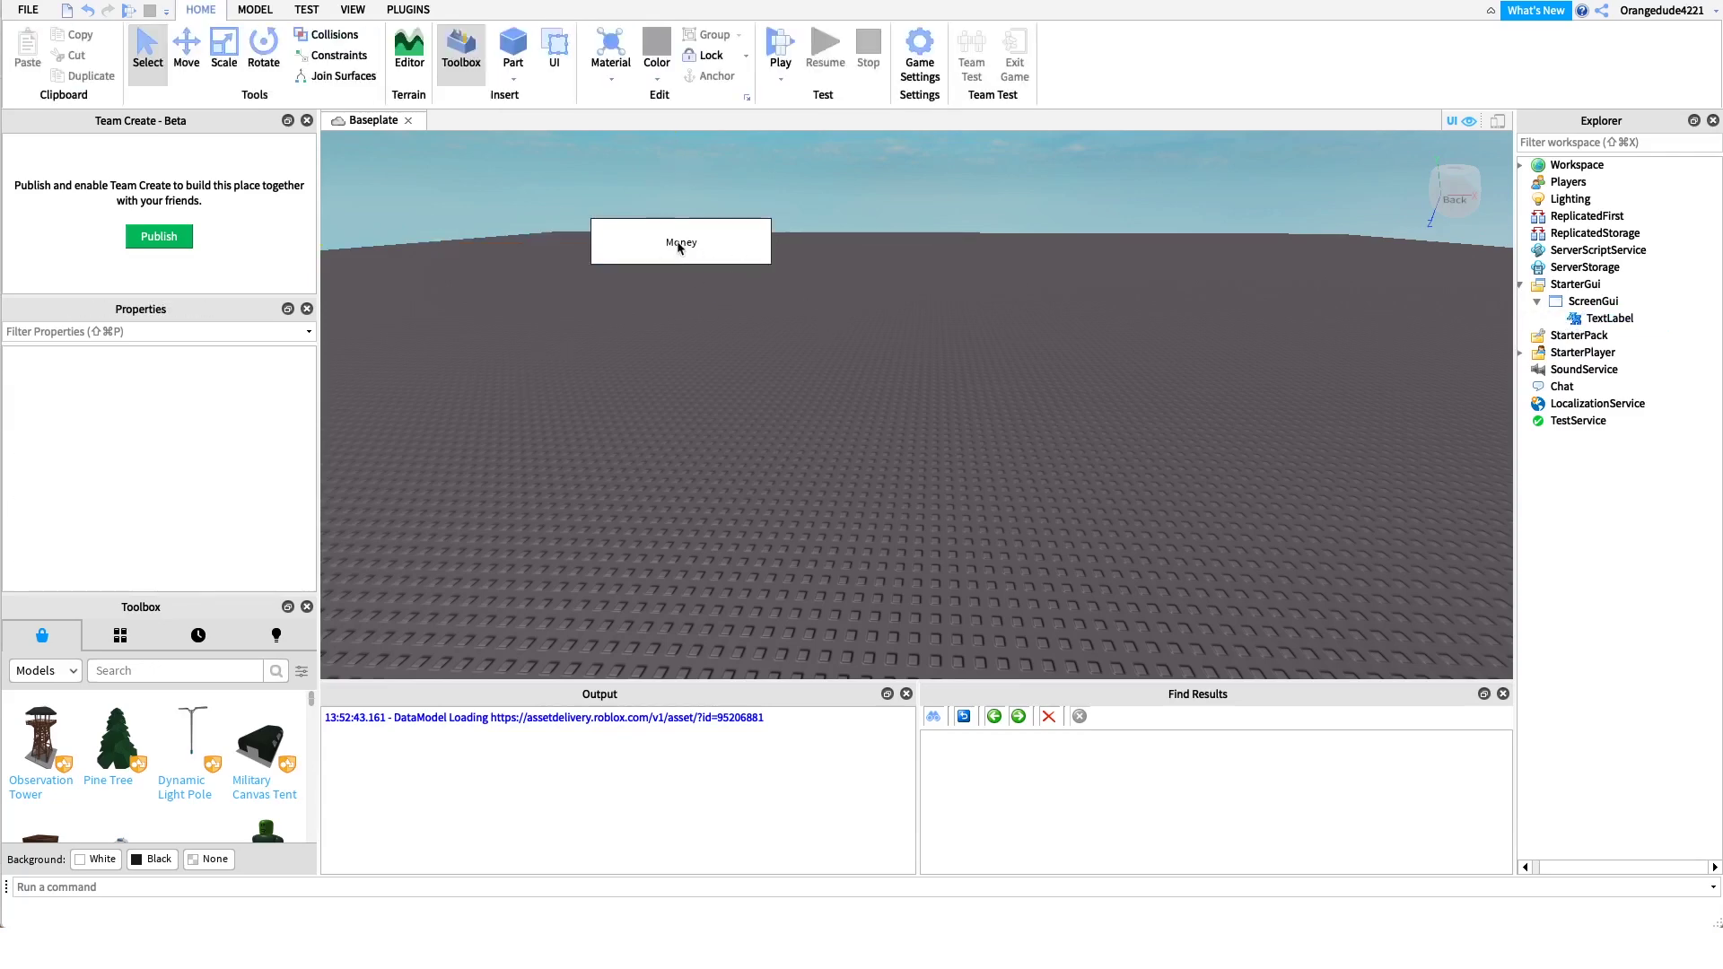
left_click(1609, 318)
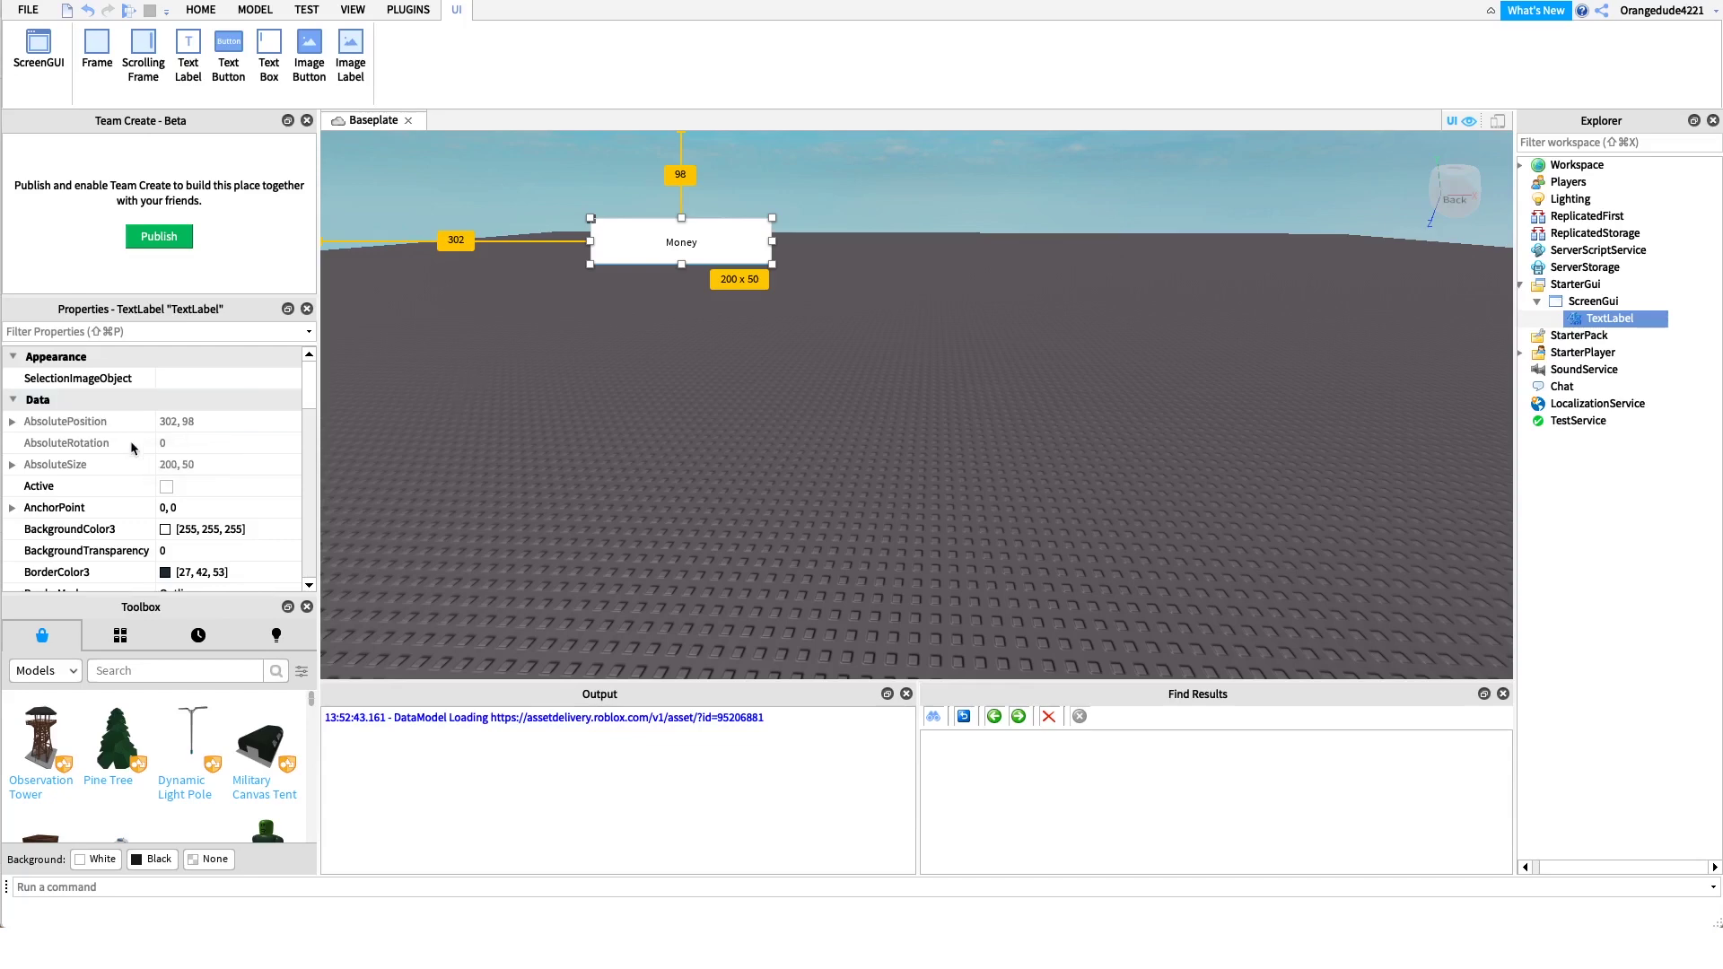
- Filter Properties for 'colo' and set the label's BackgroundColor3 to green [34, 255, 120]
scroll(131, 440, "down", 1)
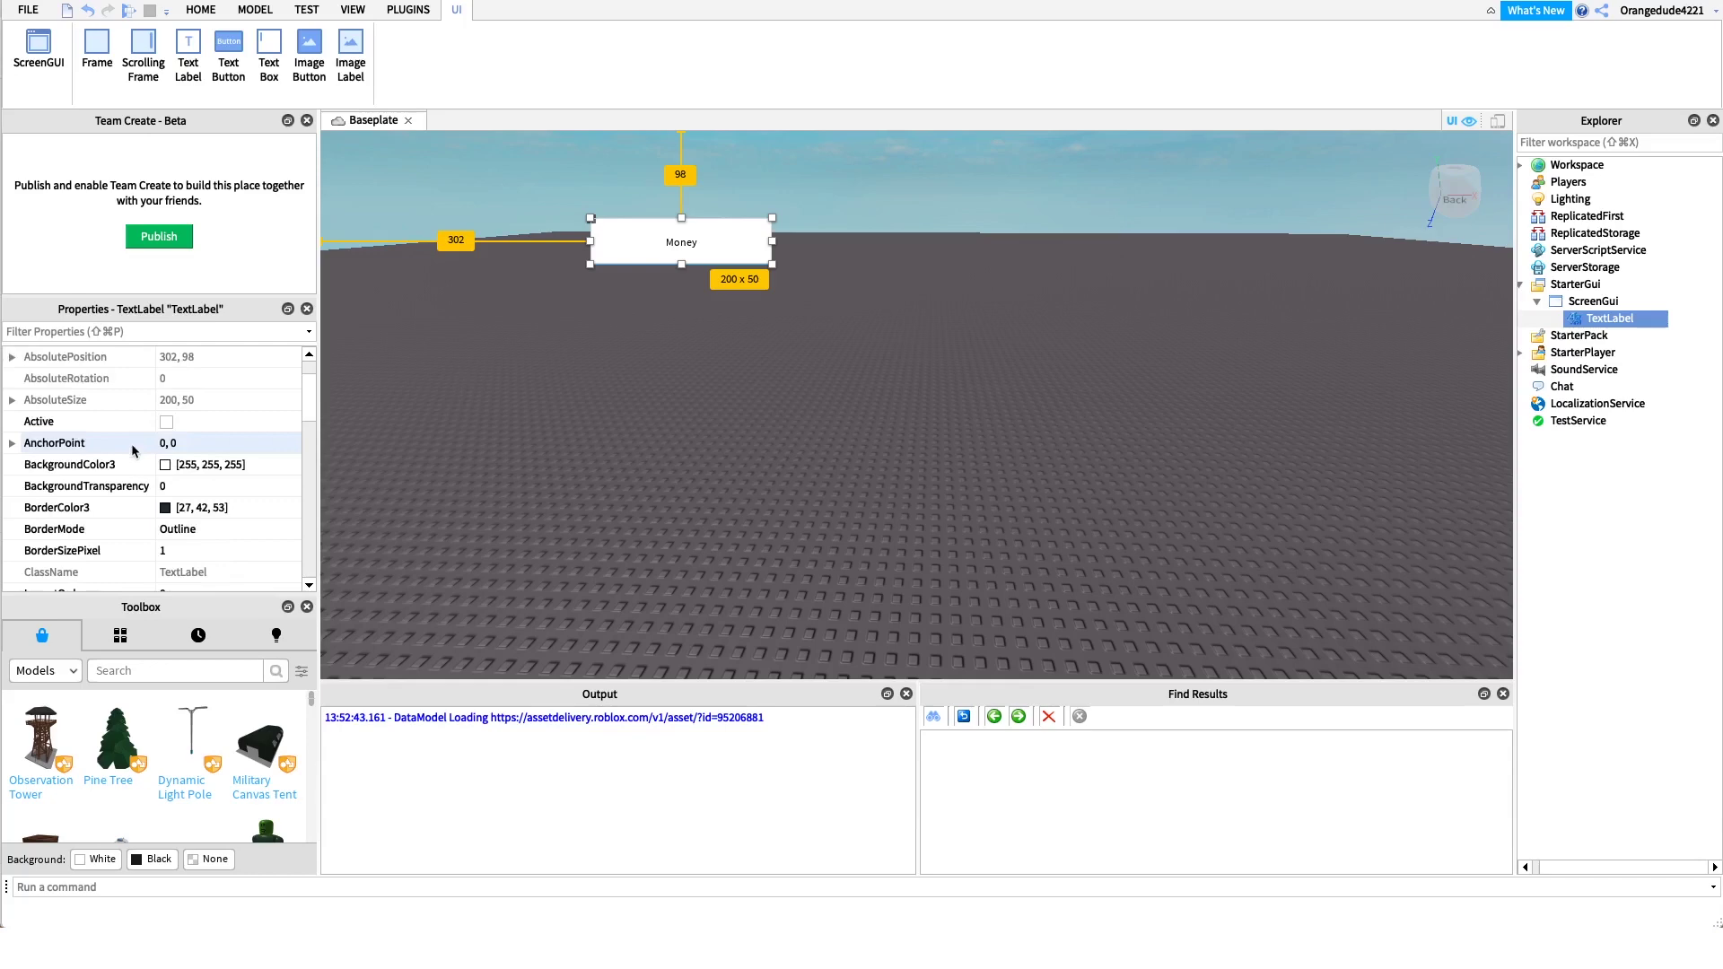
left_click(123, 332)
type("colo")
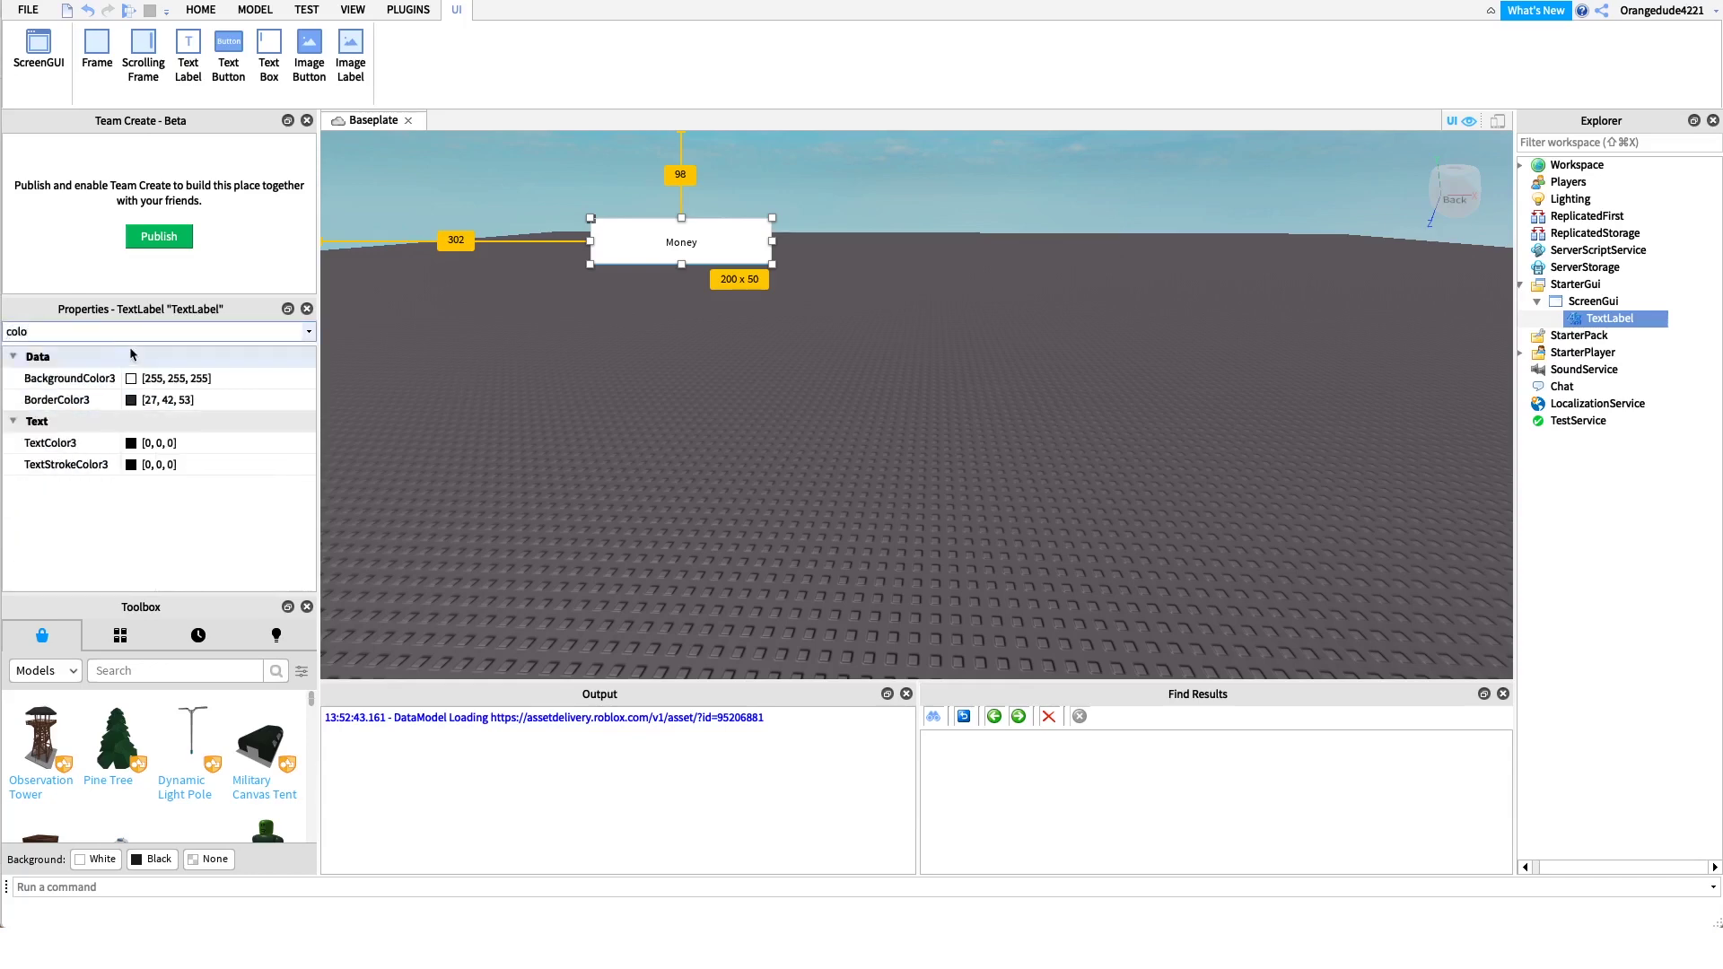
left_click(131, 379)
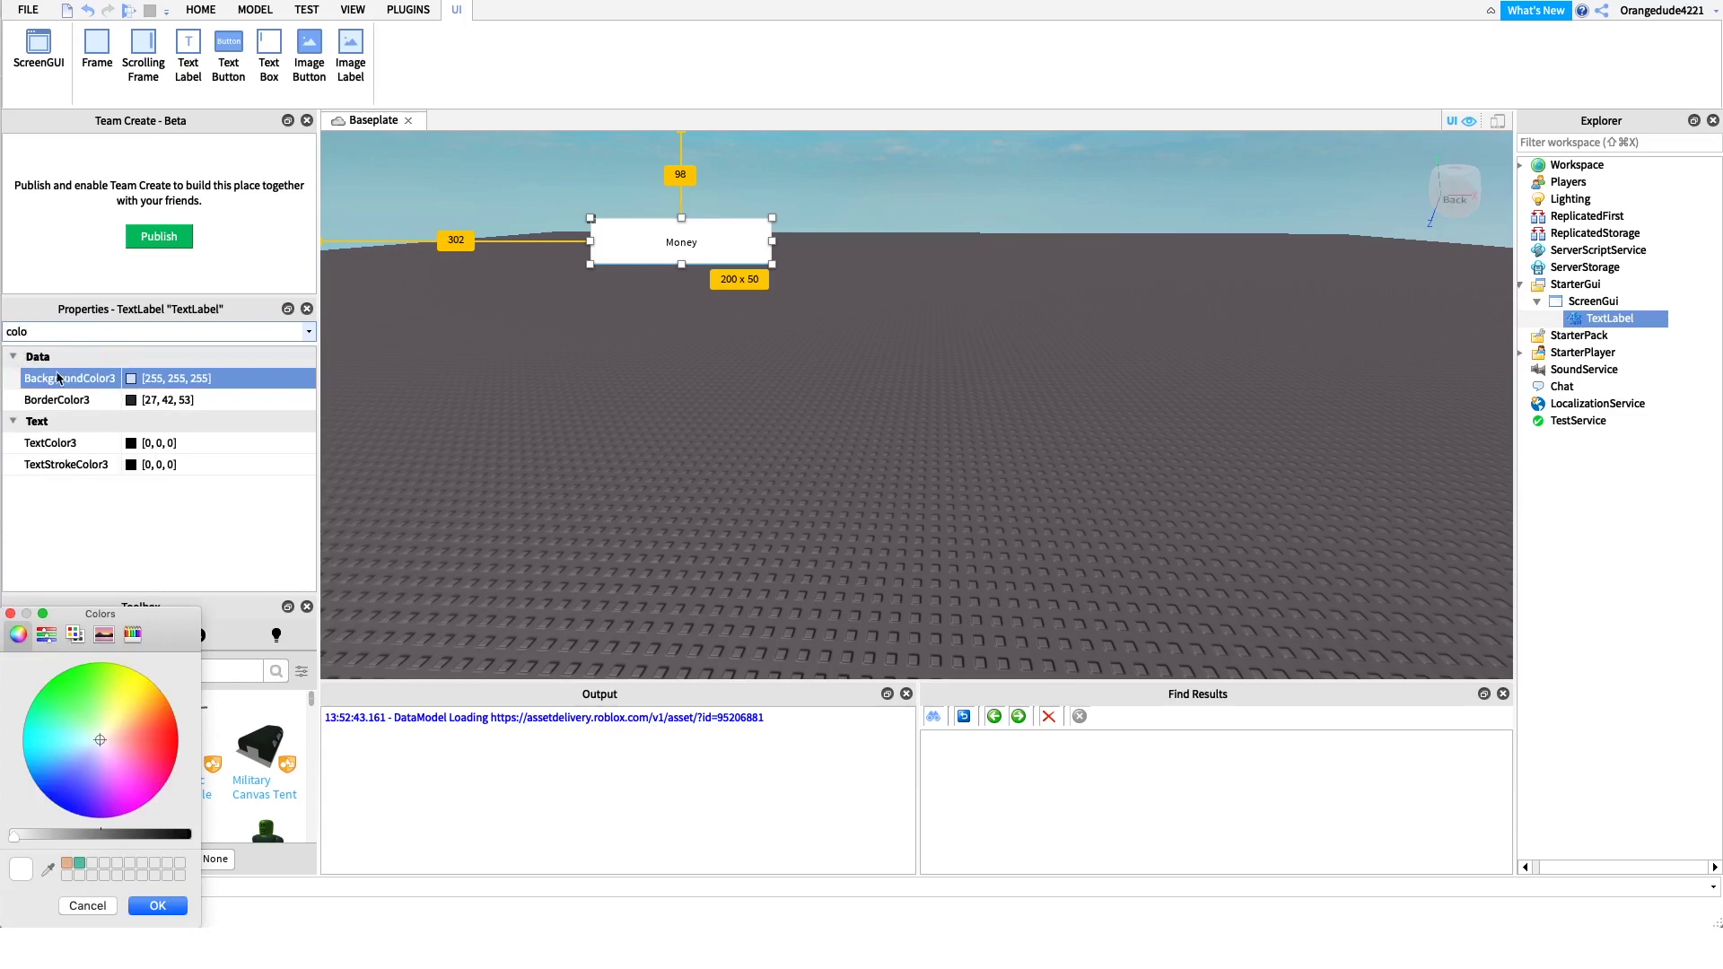
left_click_drag(103, 754, 32, 705)
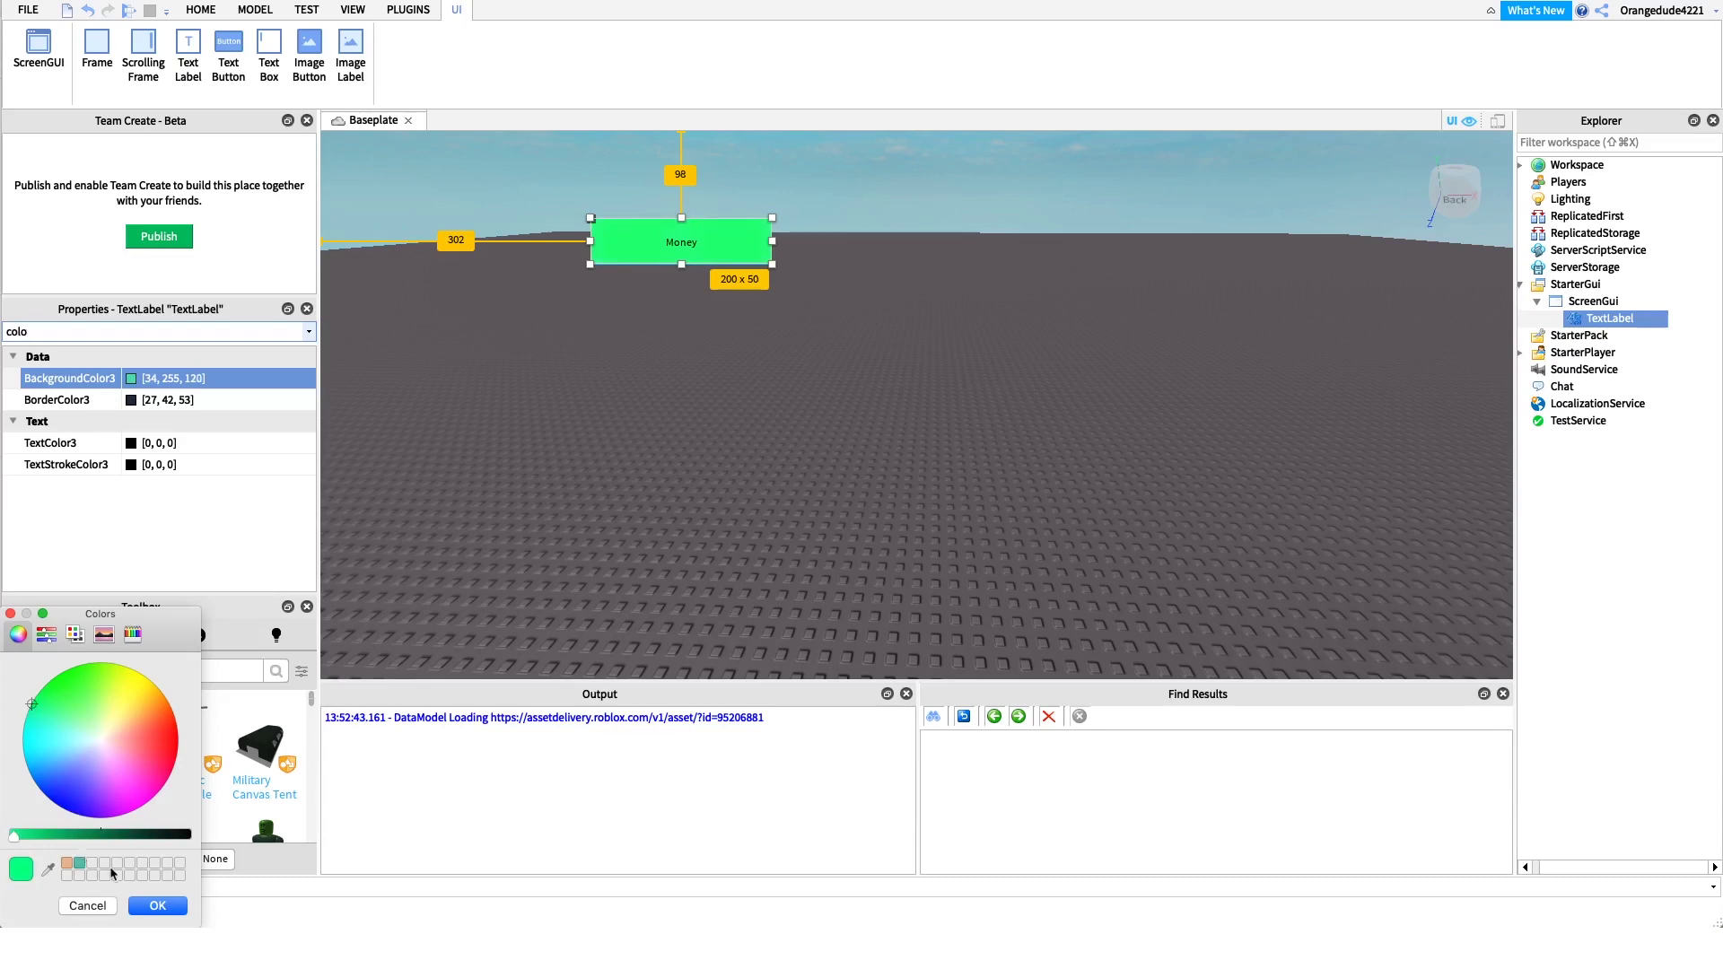
left_click(157, 907)
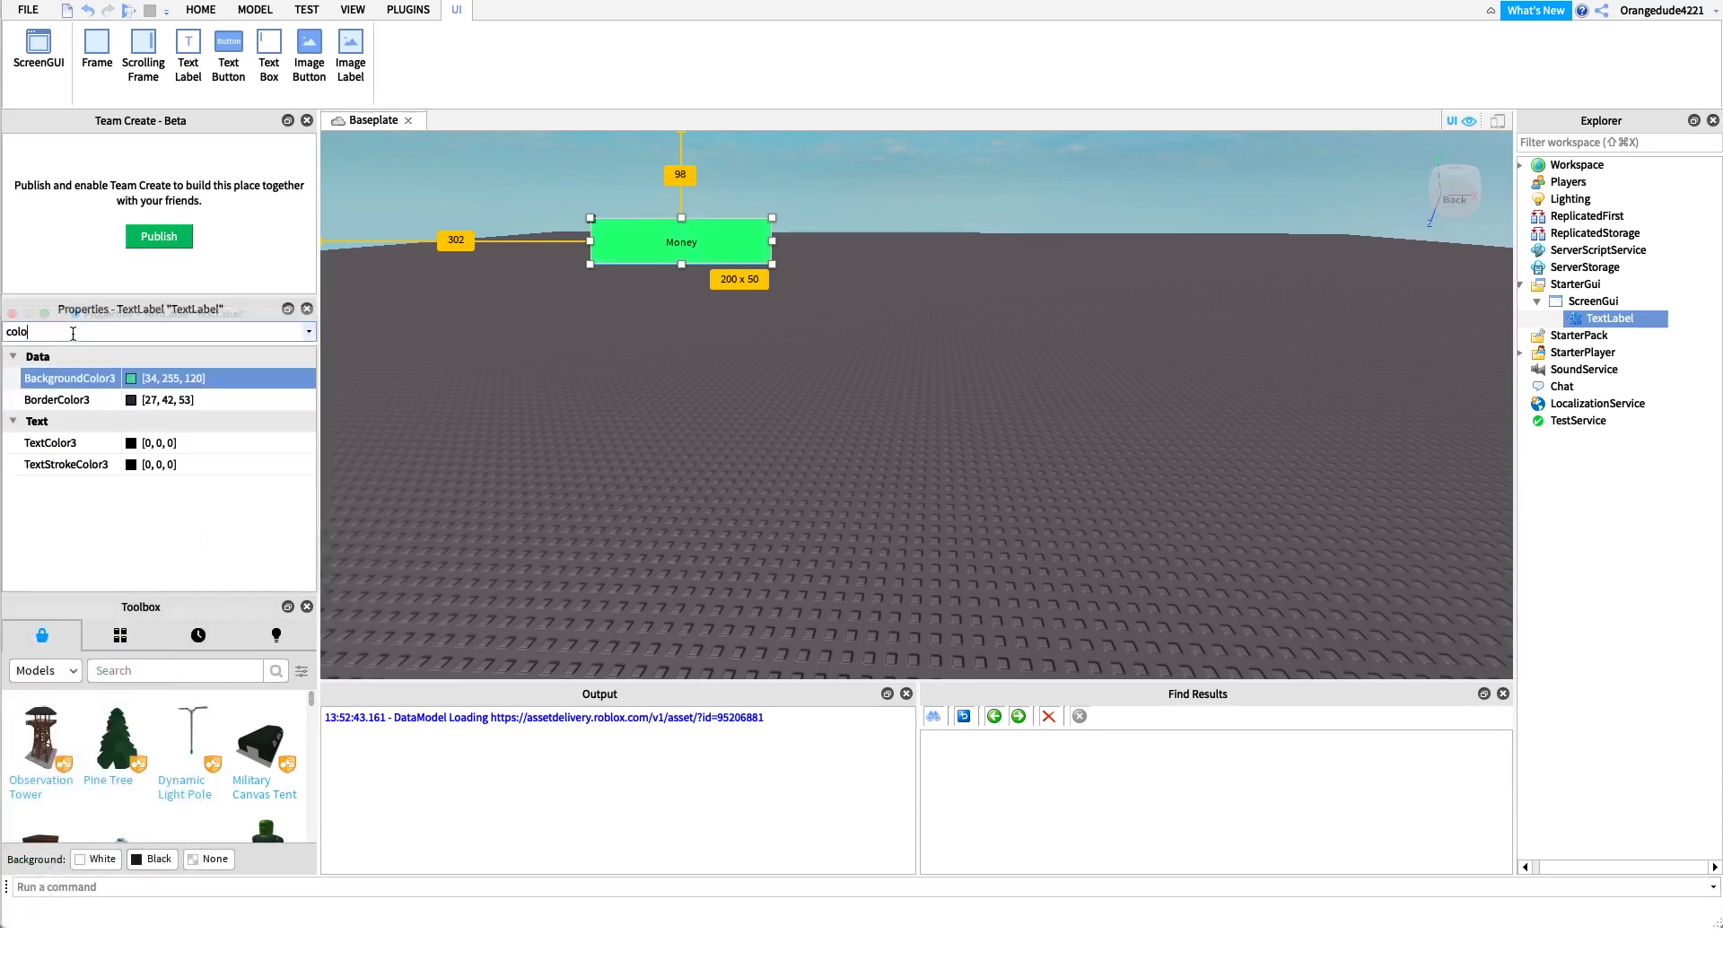
key("super+a")
key("BackSpace")
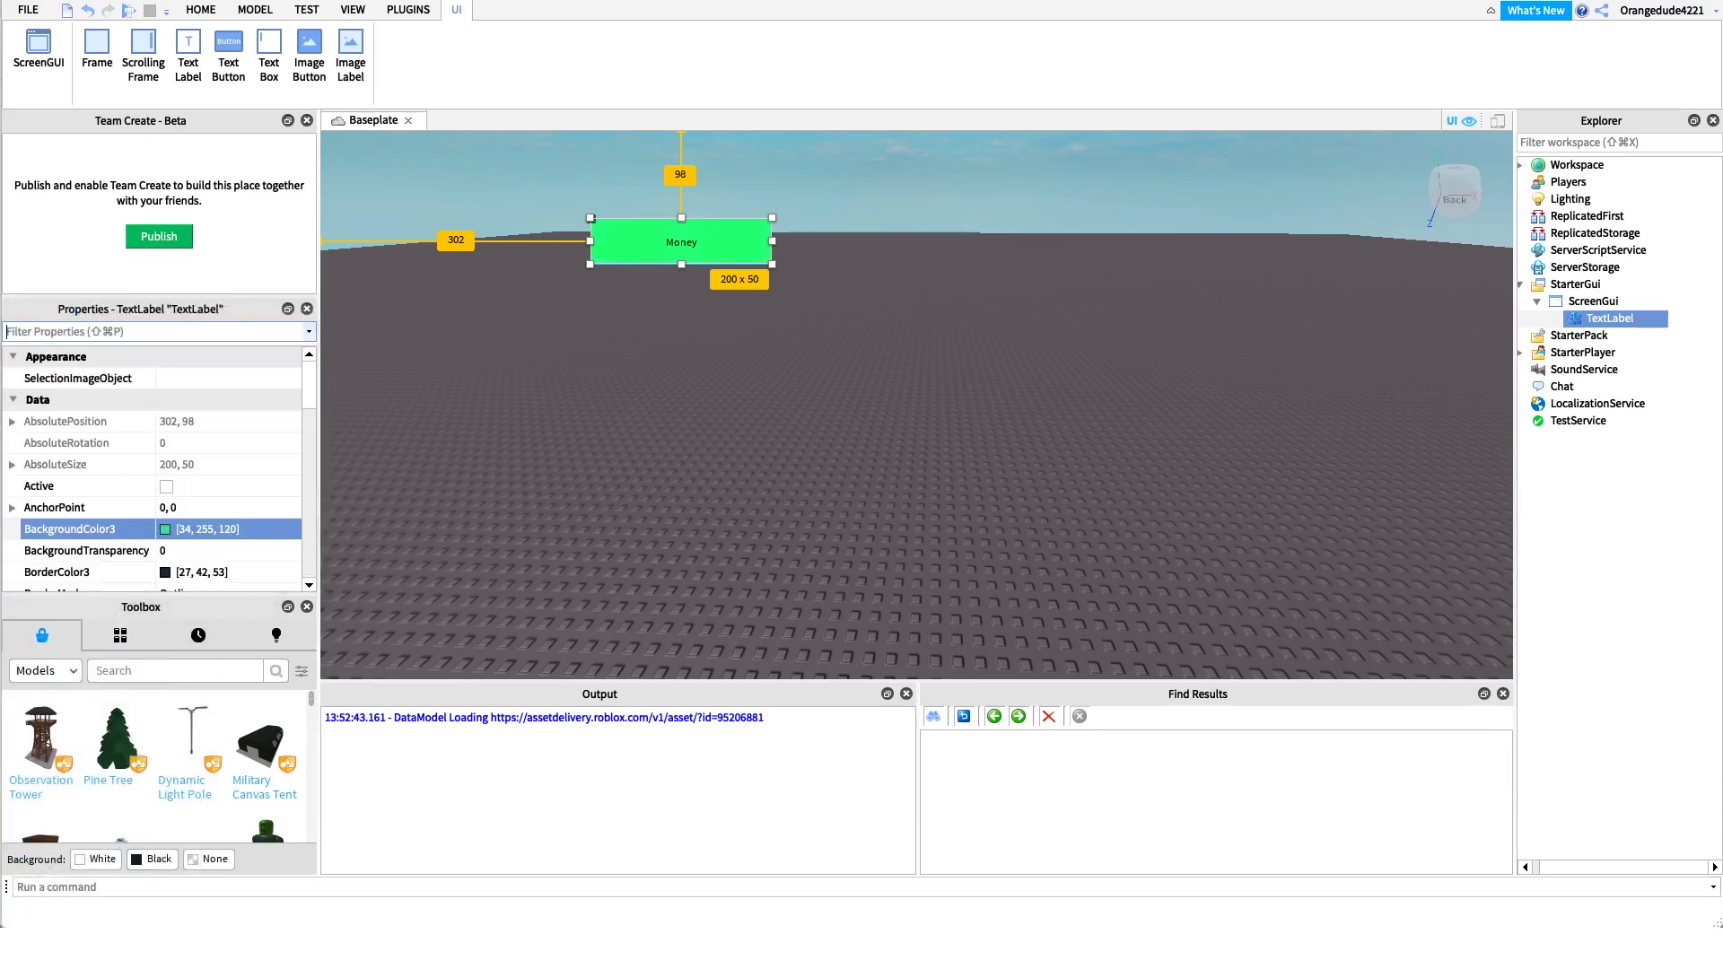
- Filter Properties for 'siz' and set the label's TextSize to 50, after first trying 100
type("fon")
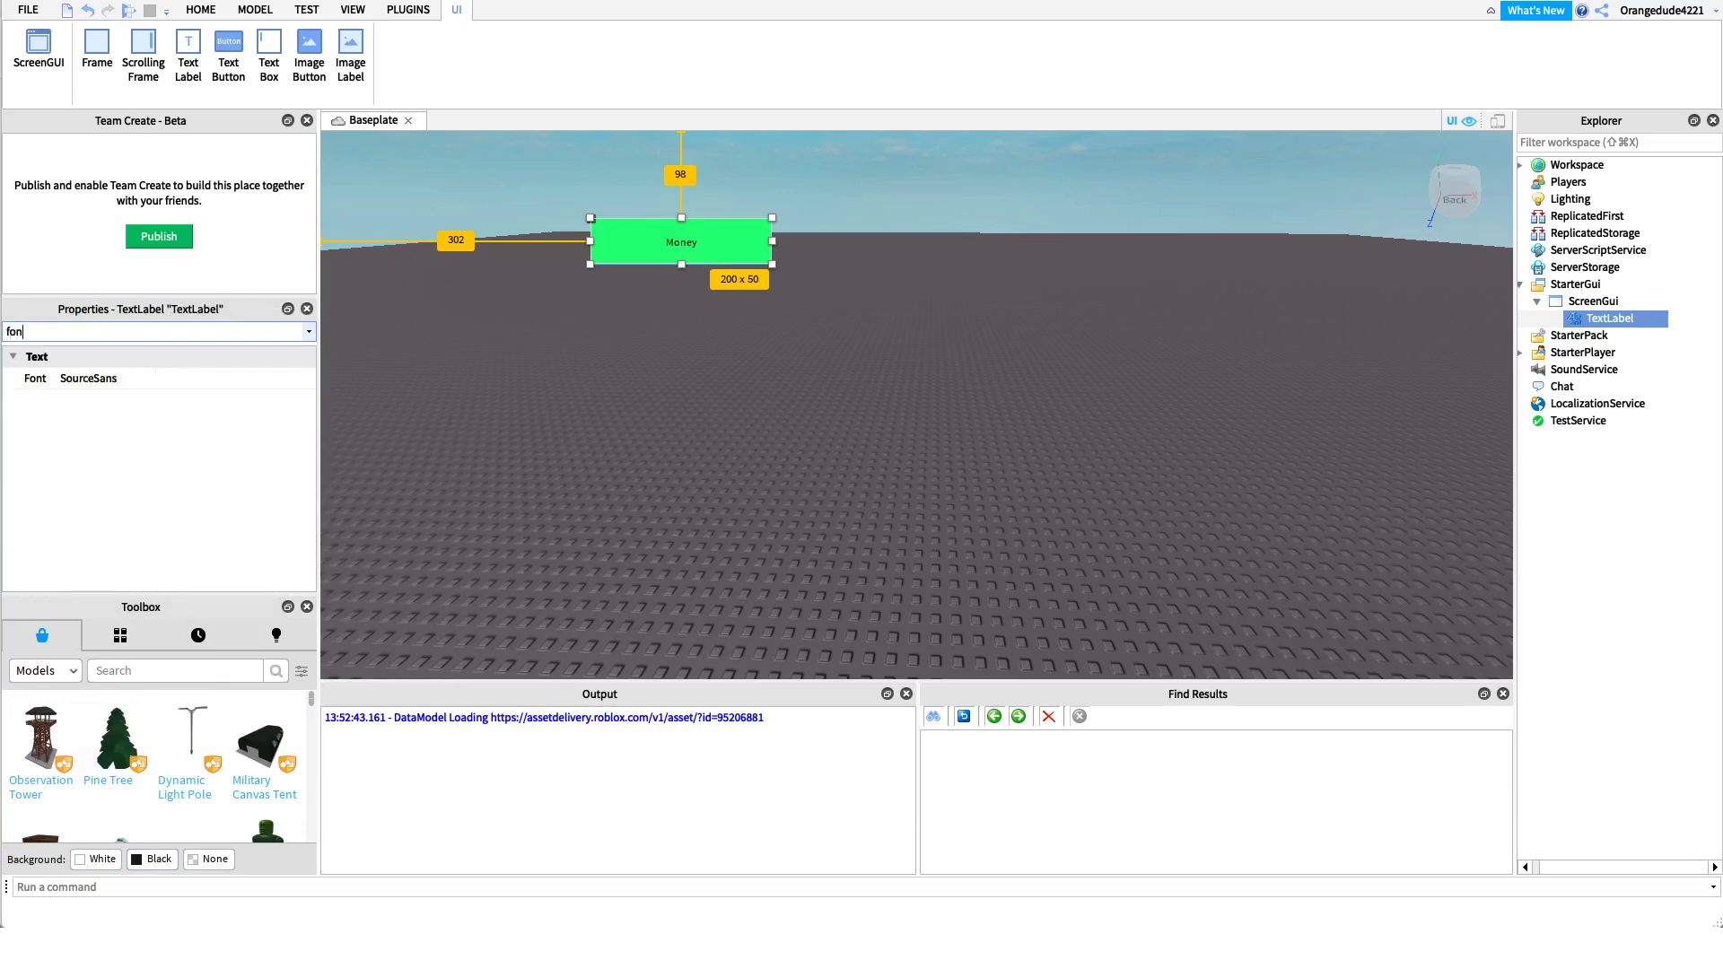
key("BackSpace")
key("BackSpace")
type("siz")
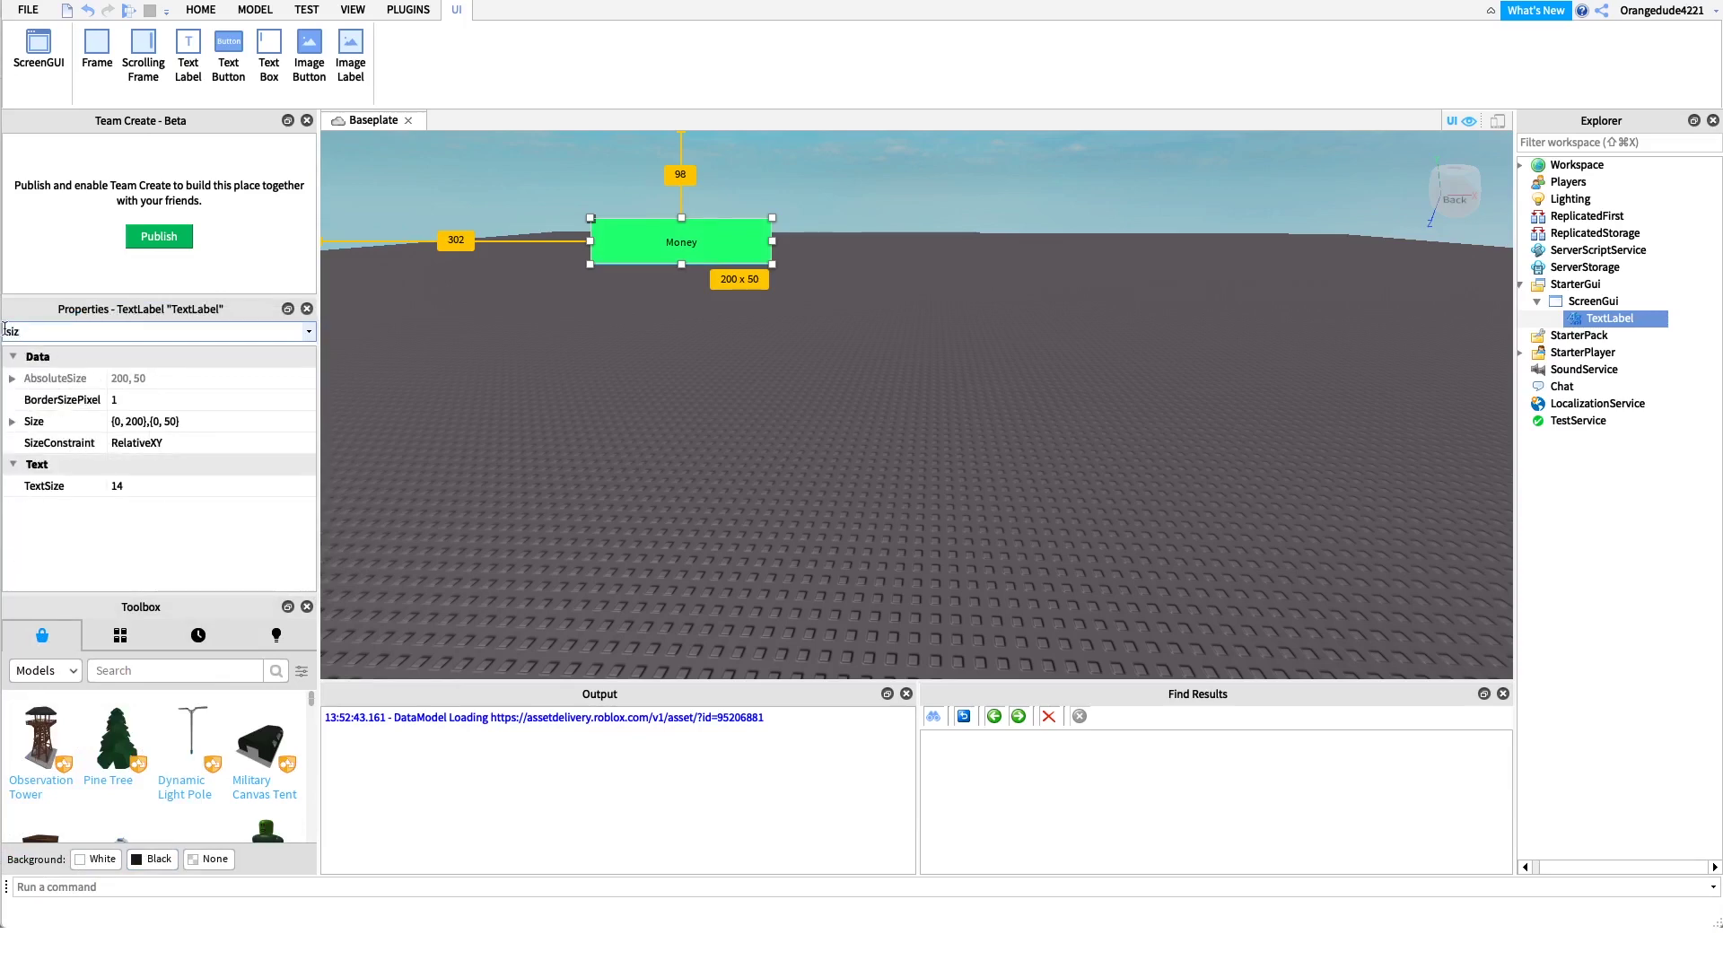
left_click(179, 485)
type("100")
key("Return")
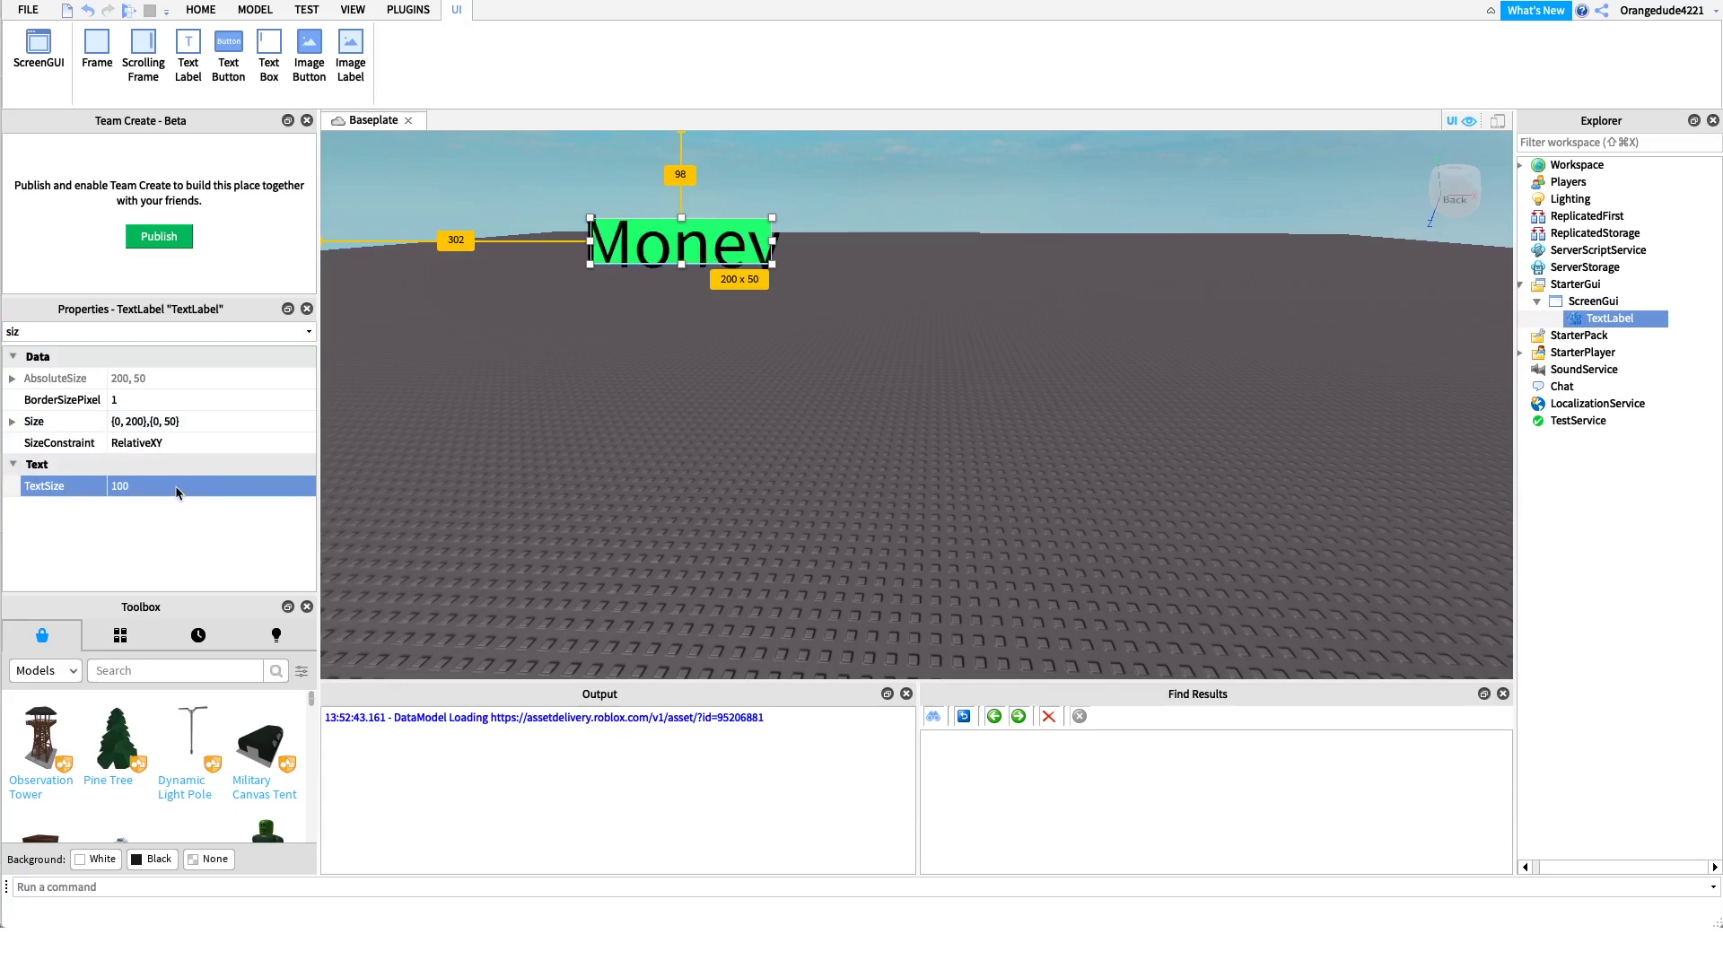
left_click(177, 486)
type("50")
key("Return")
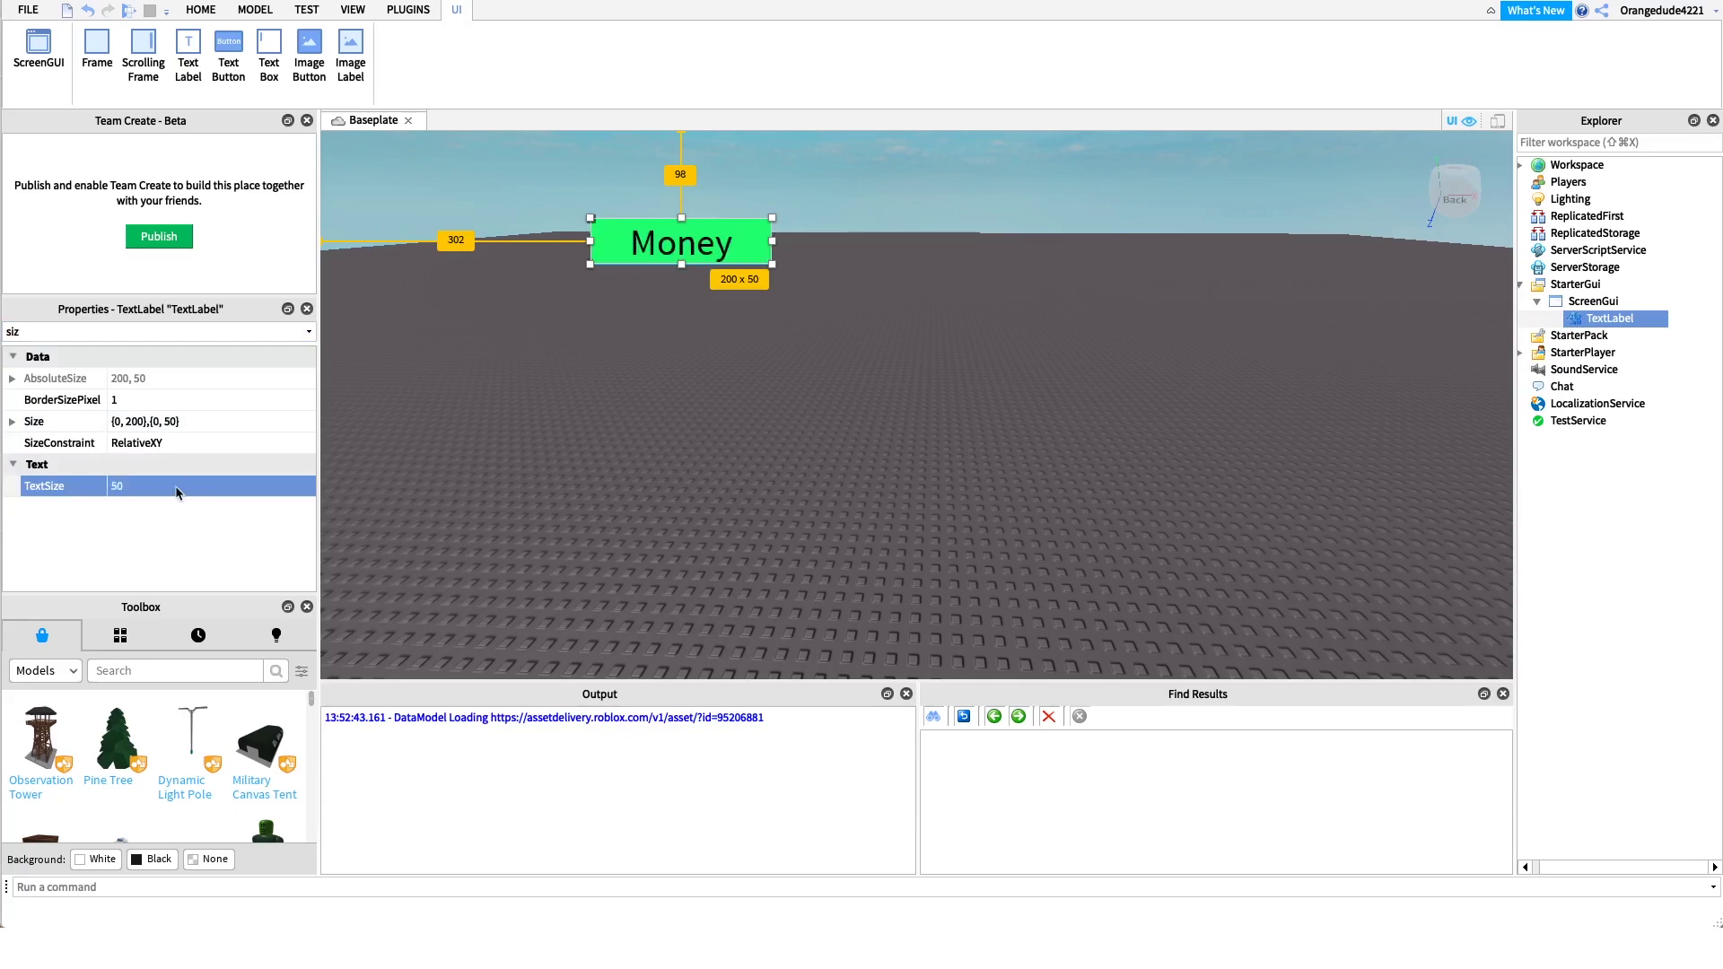
left_click(11, 331)
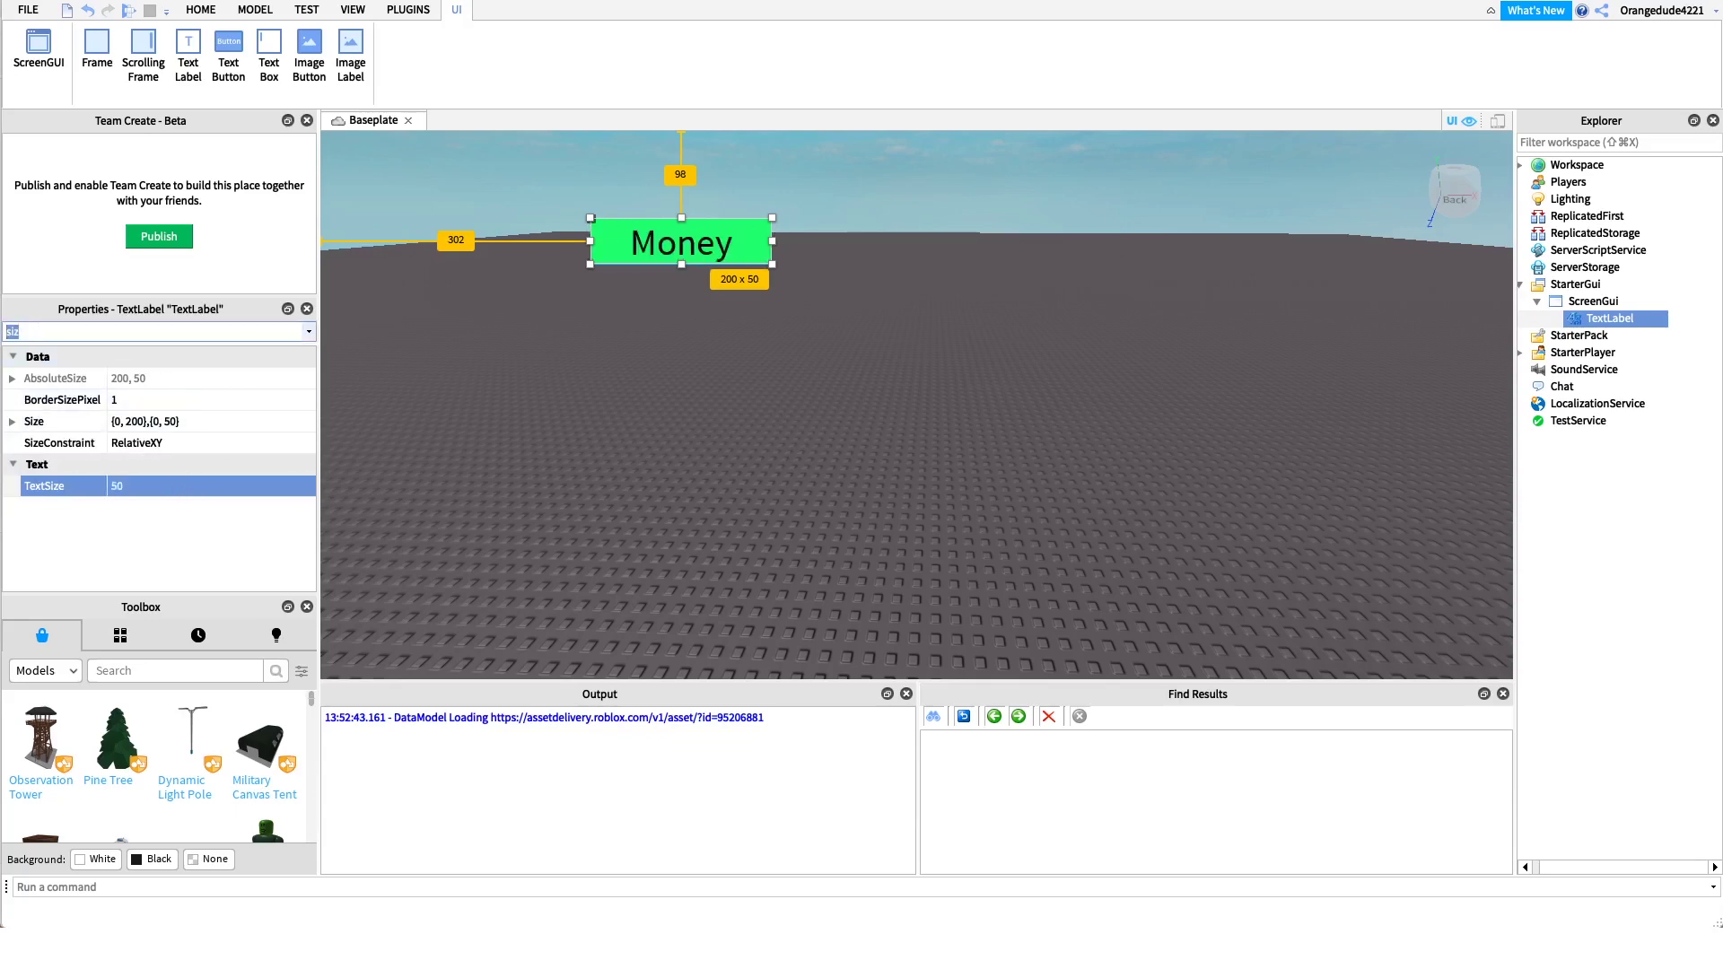
key("BackSpace")
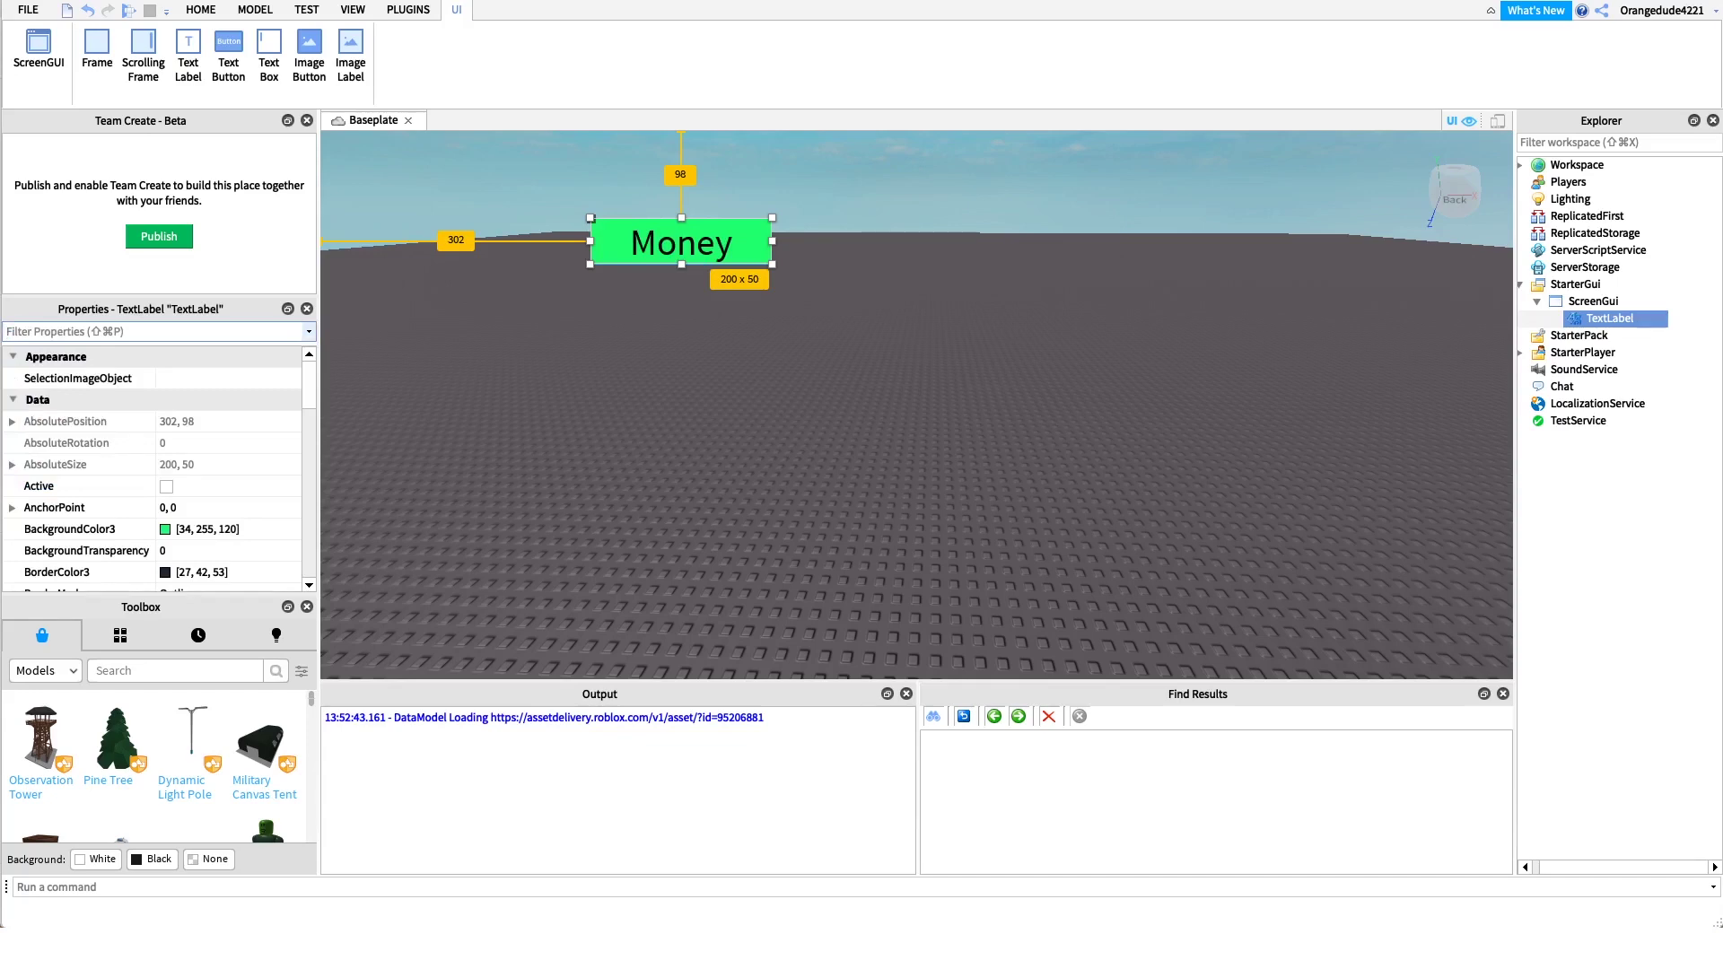
- Filter Properties for 'textc' and set the label's TextColor3 to white [255, 255, 255]
type("textc")
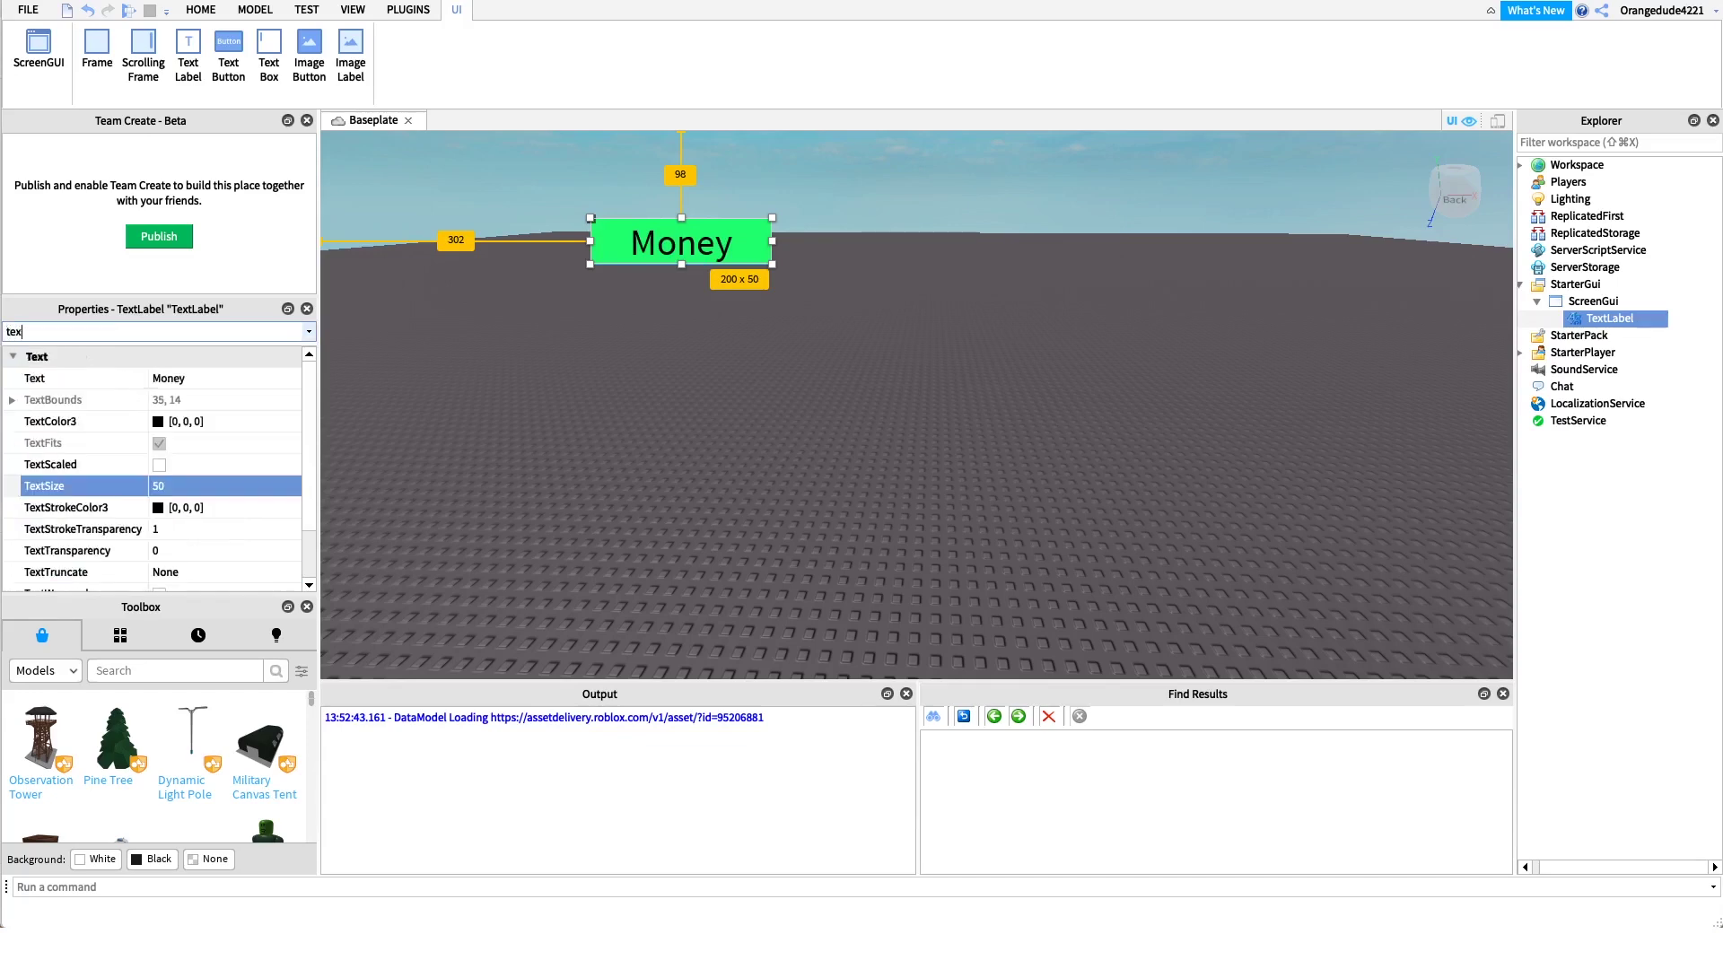
left_click(108, 384)
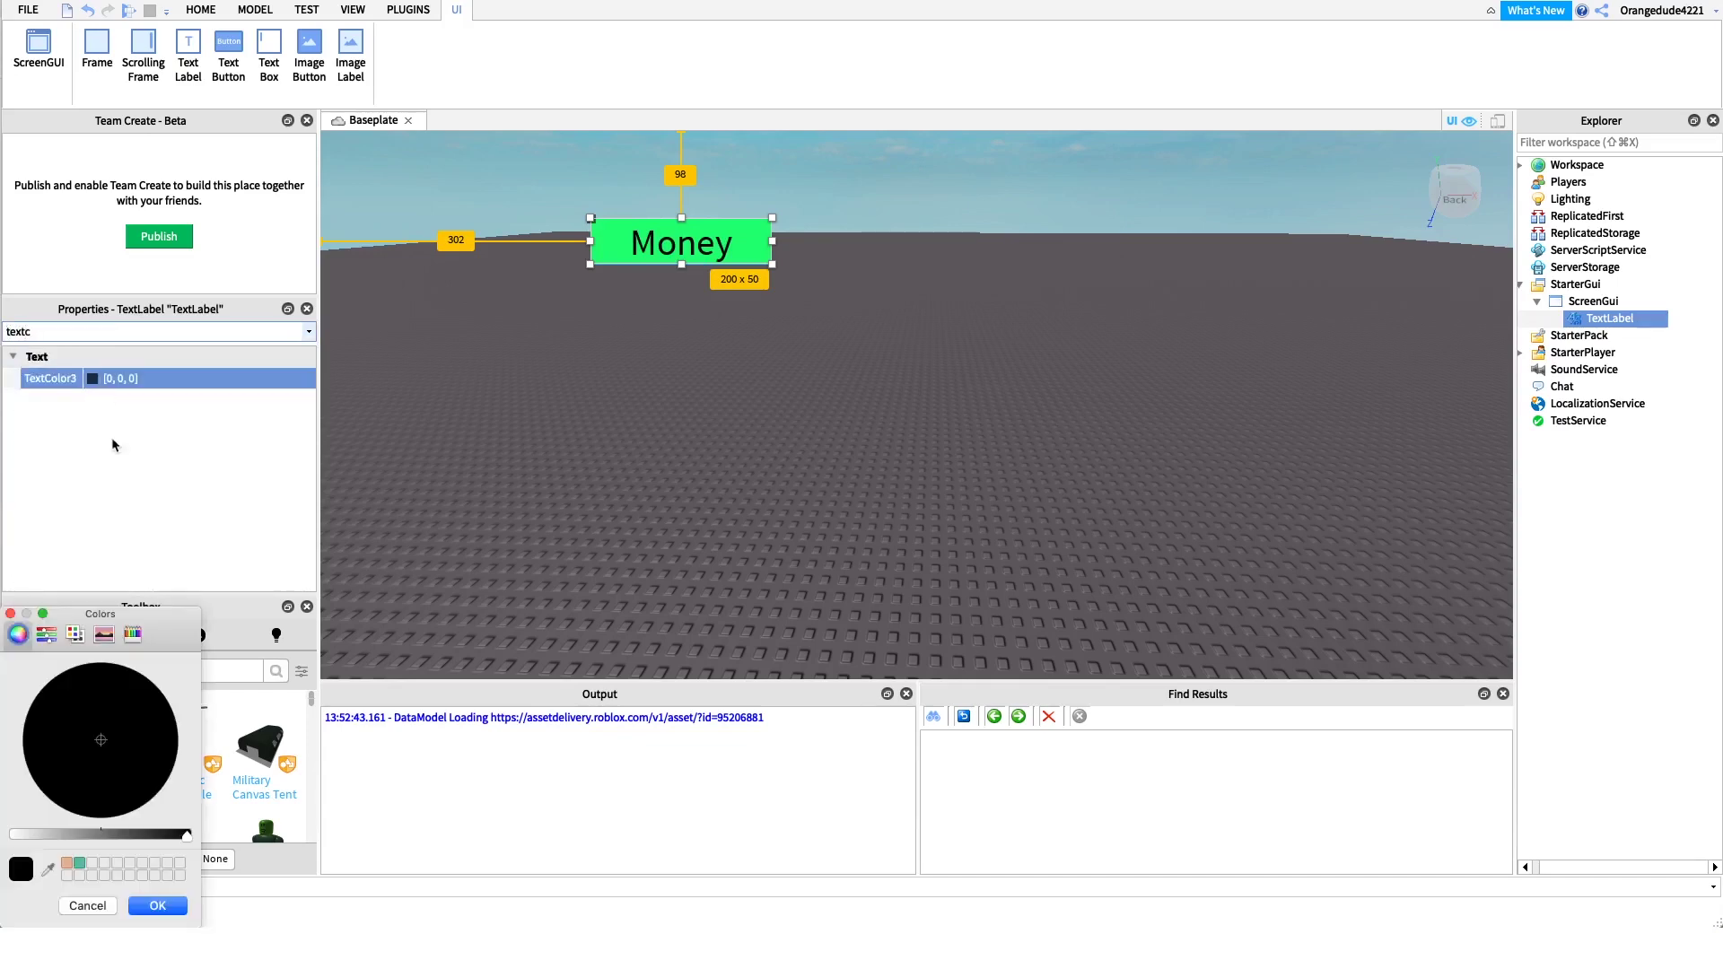
left_click_drag(70, 839, 2, 837)
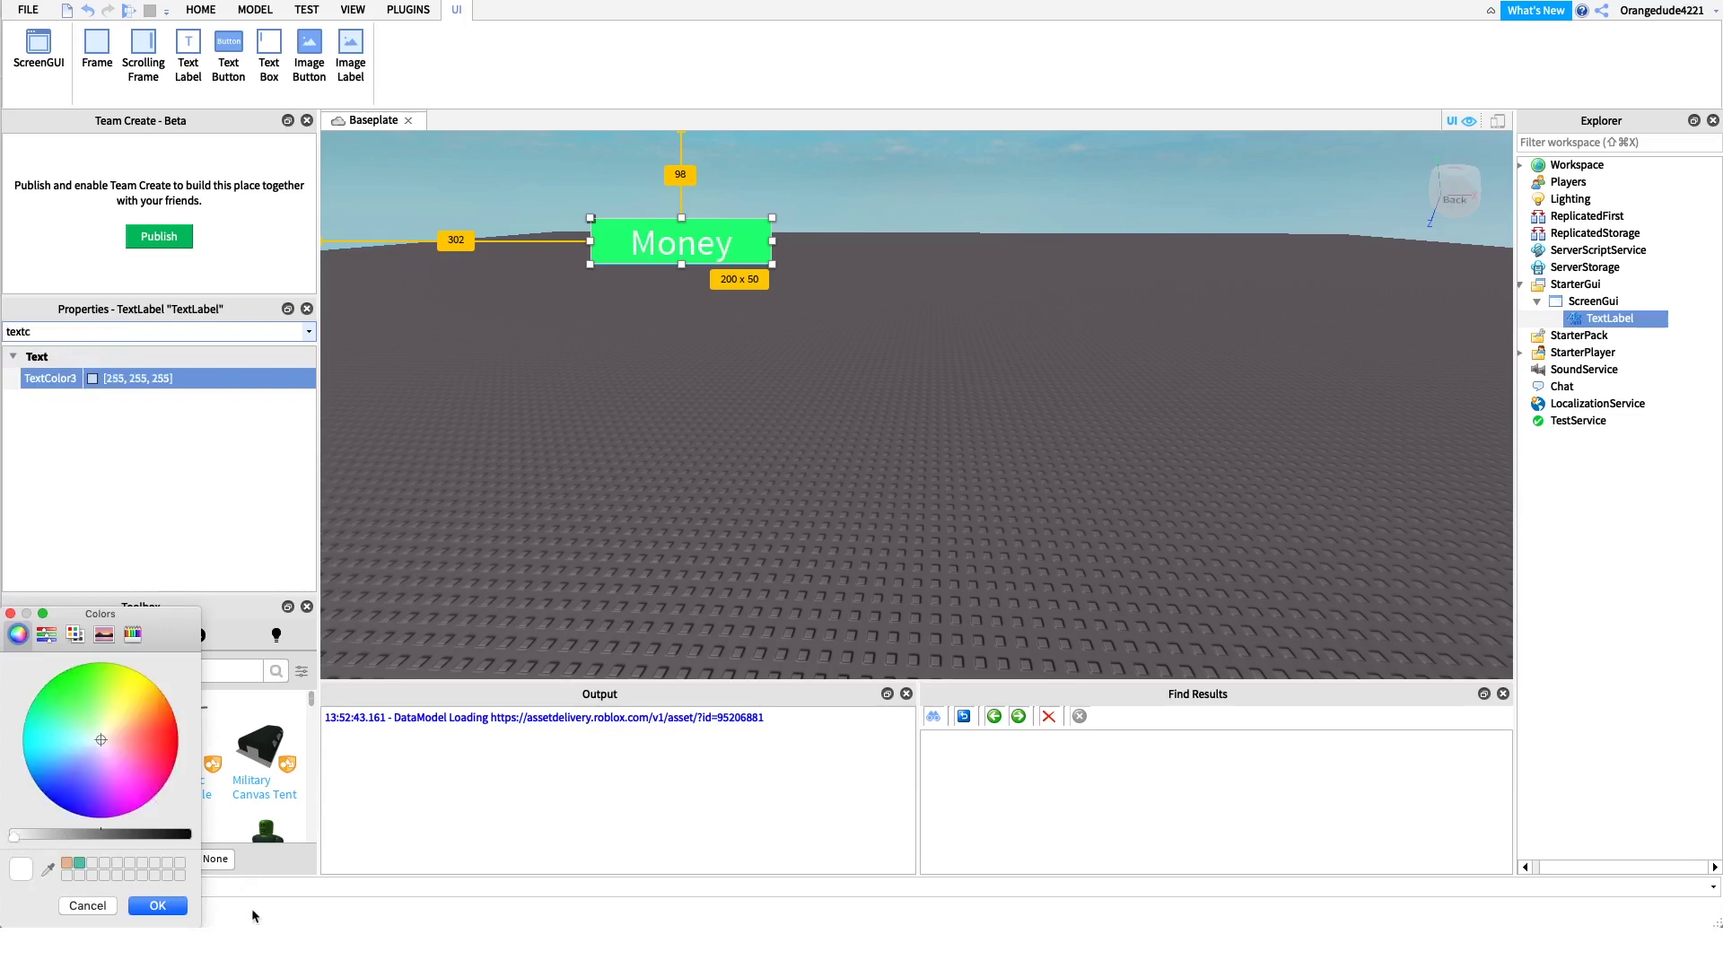
left_click(158, 905)
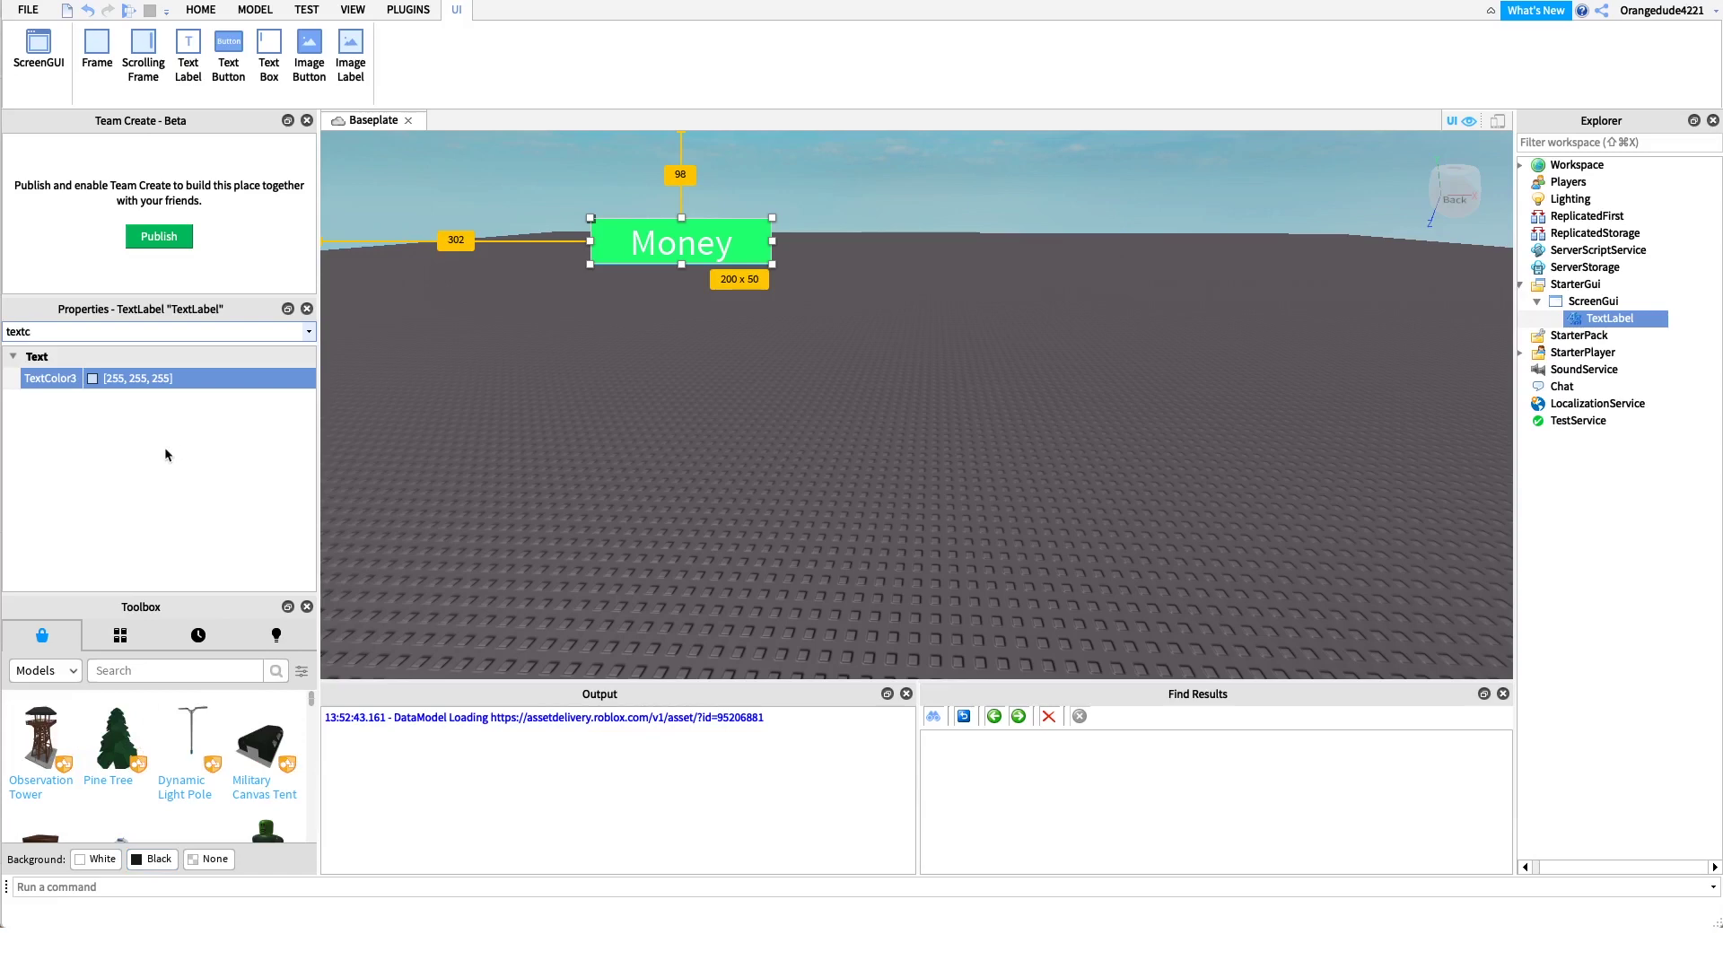
double_click(41, 334)
type("size")
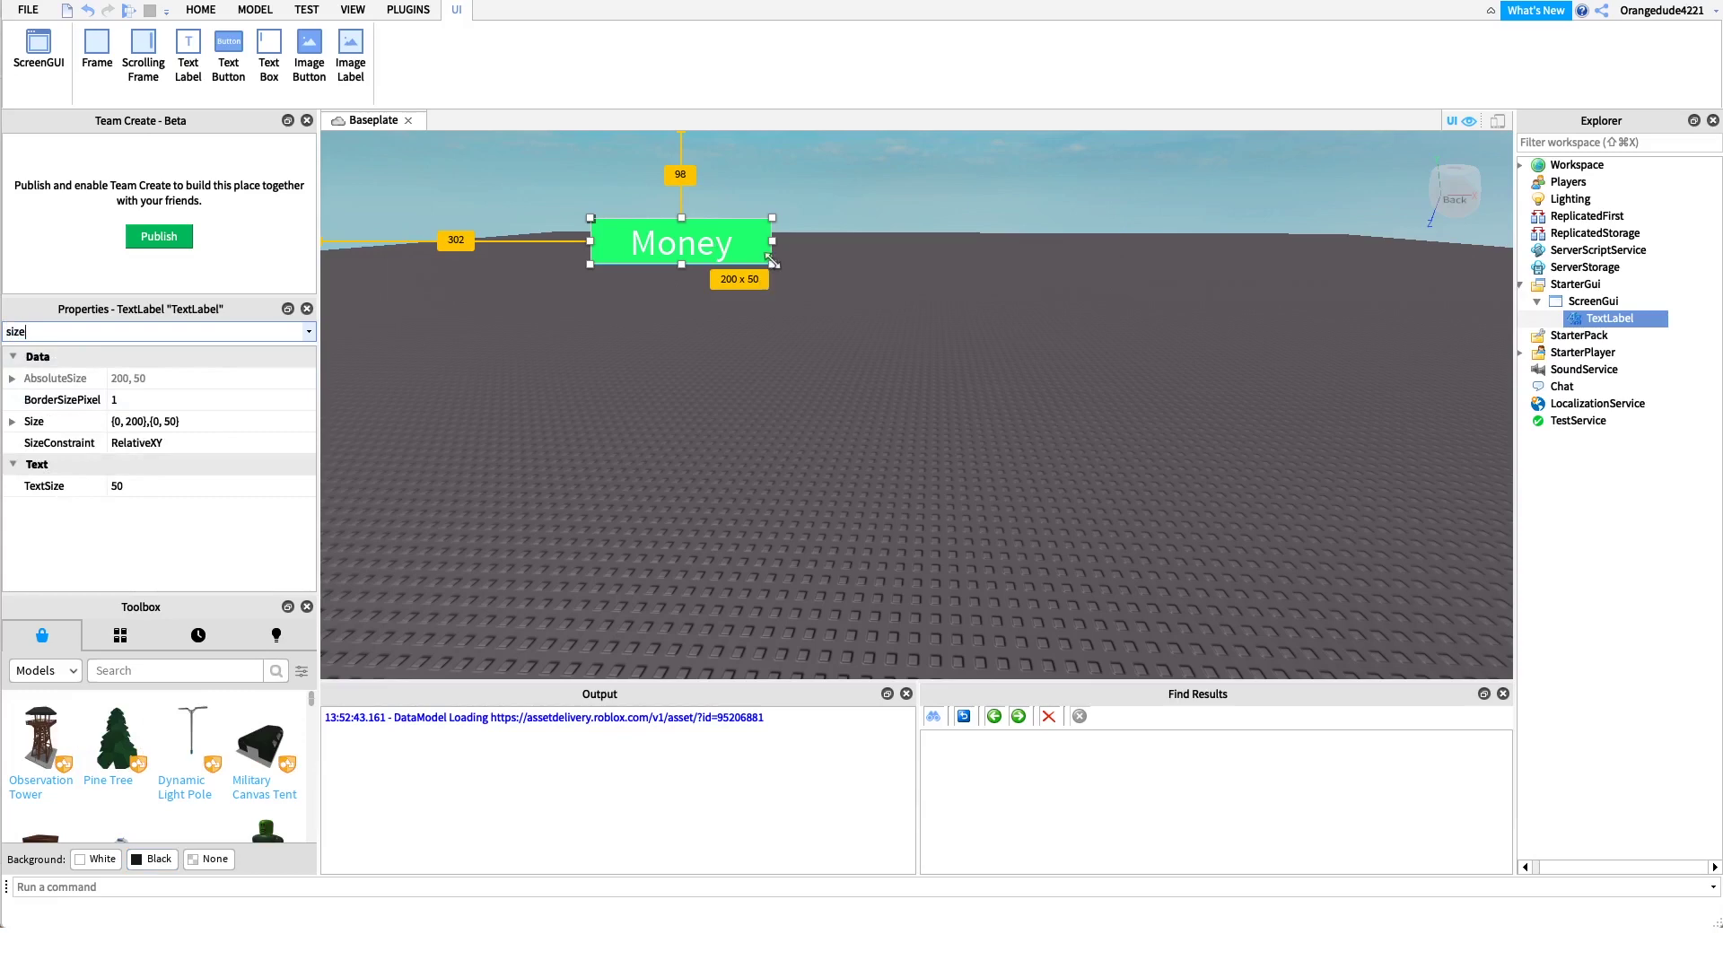
- Drag the label's handles to roughly 382 by 170 and expand its Size property
left_click_drag(763, 264, 849, 316)
left_click_drag(945, 415, 936, 372)
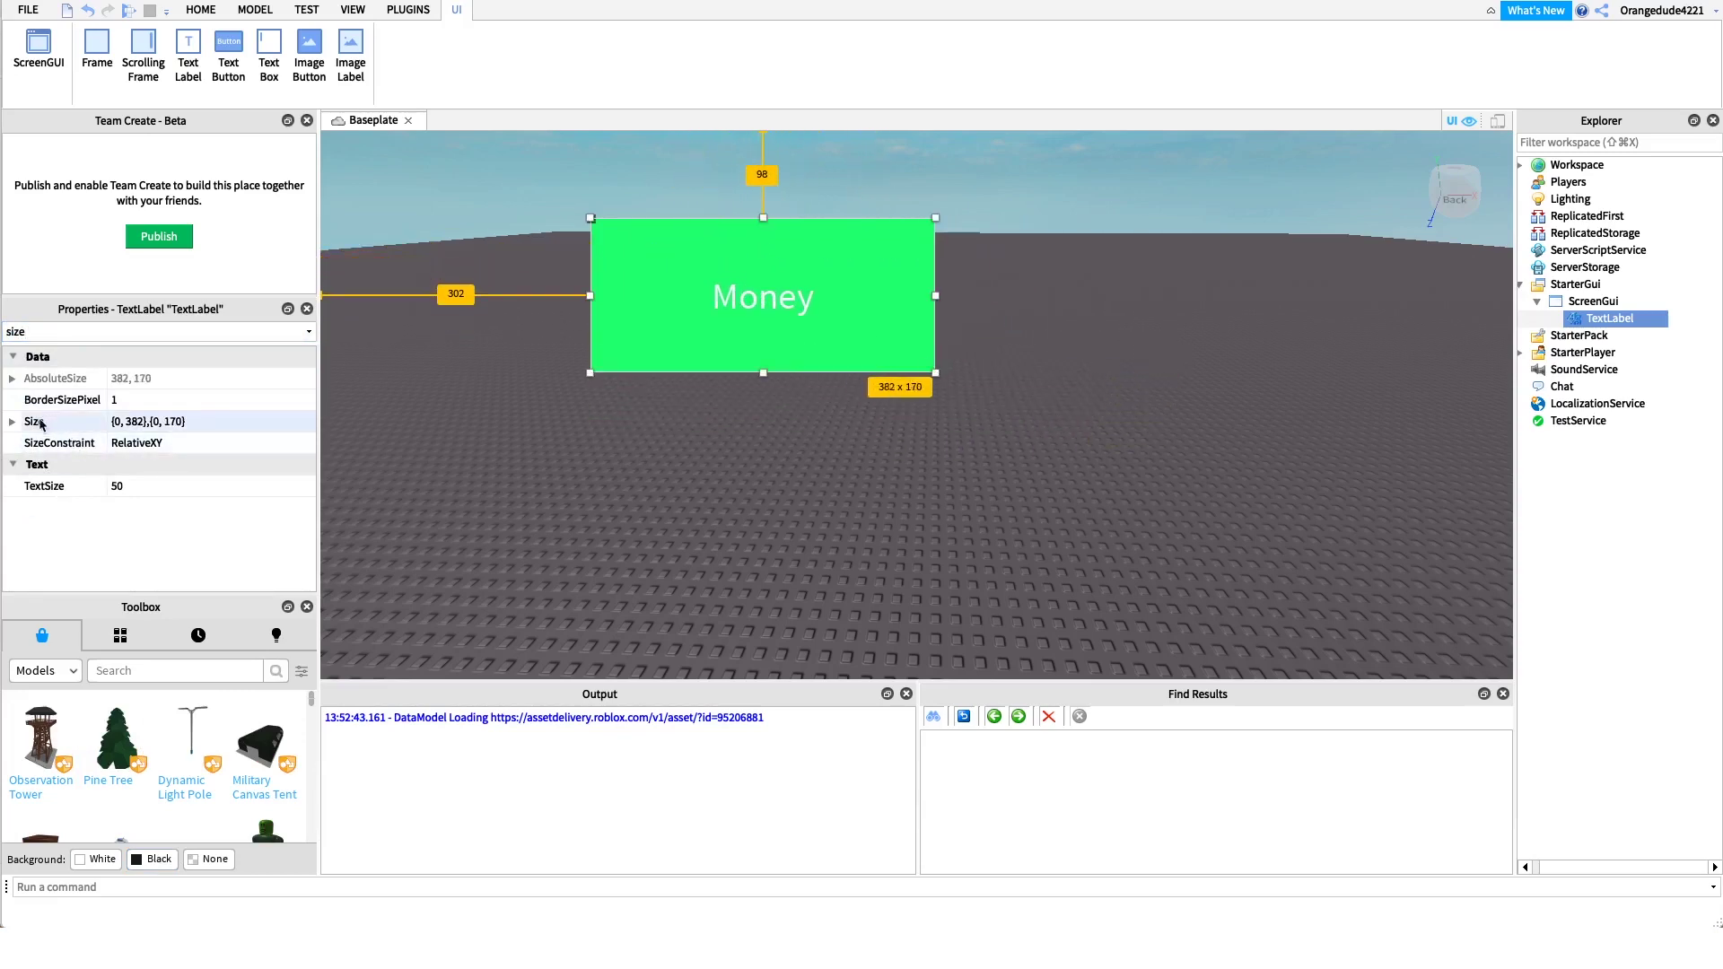
left_click(14, 421)
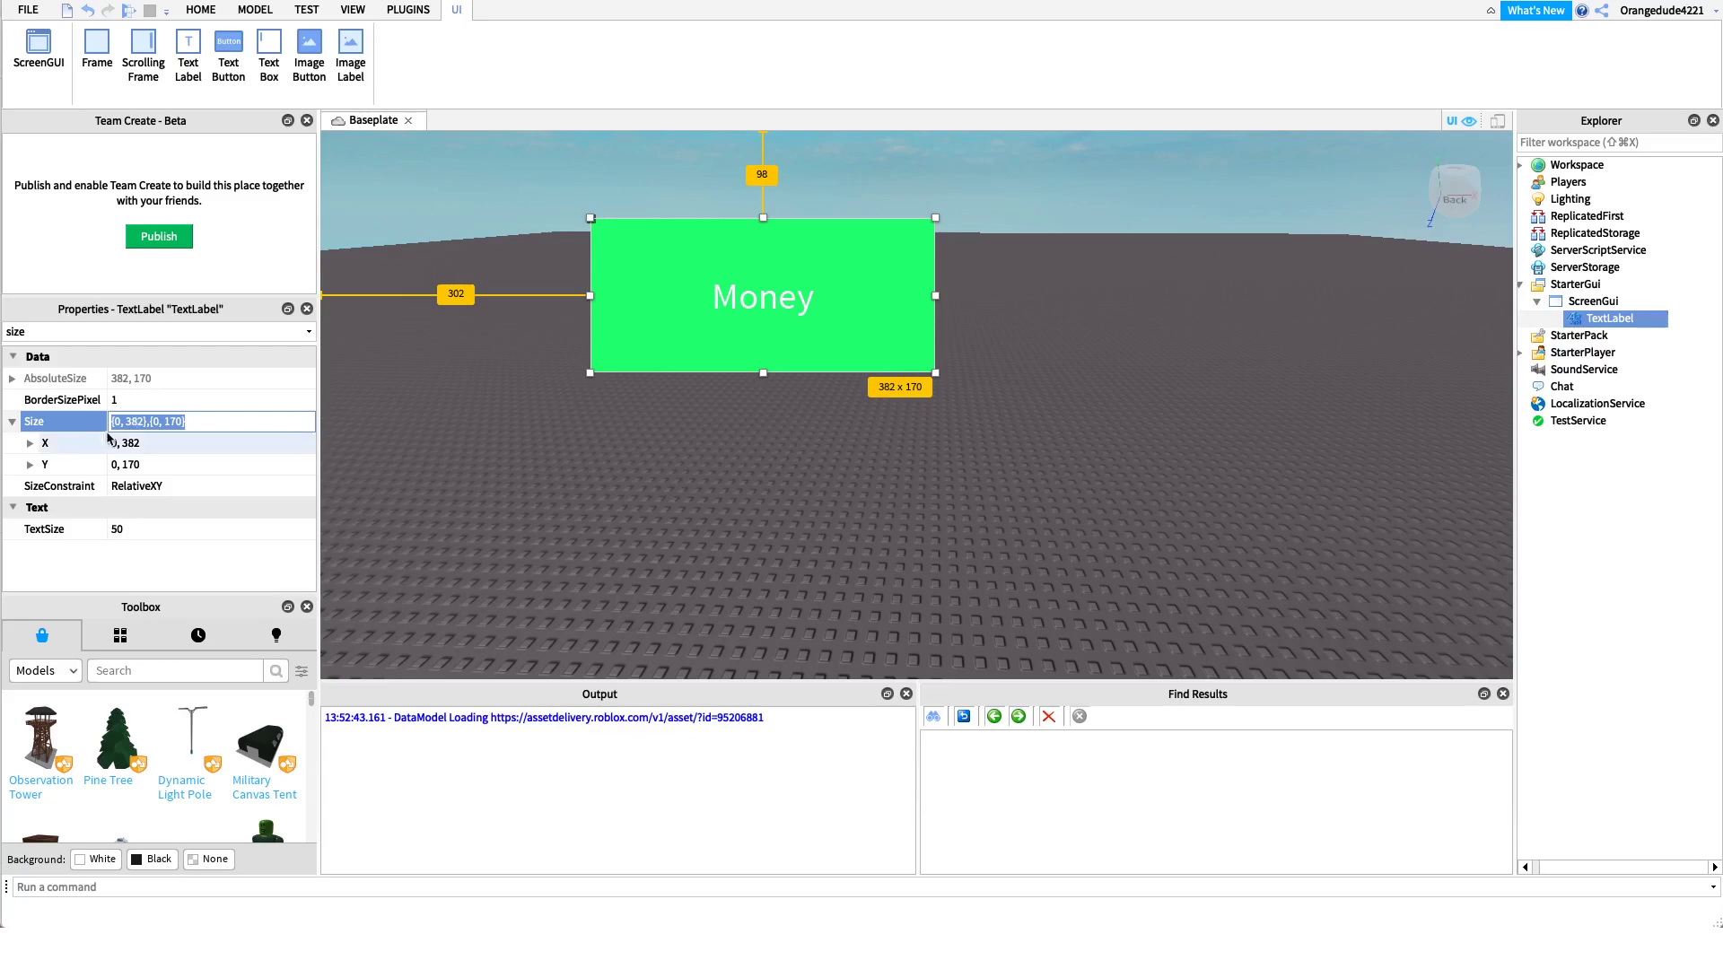
left_click(29, 443)
left_click(26, 508)
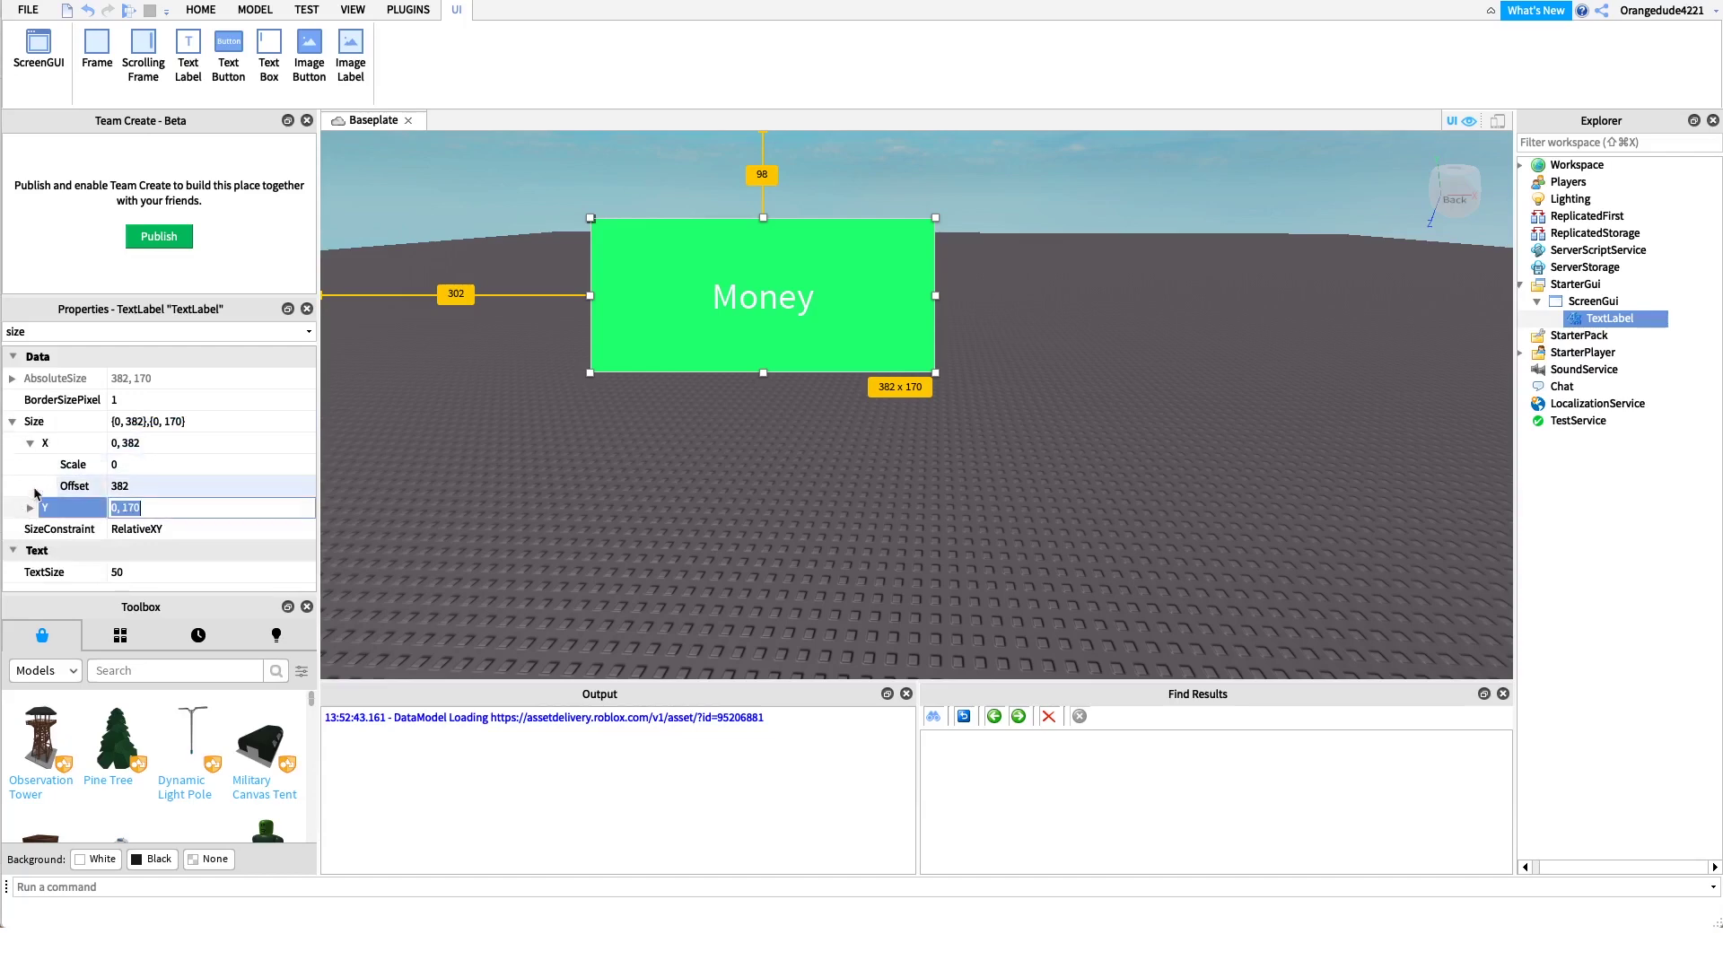
left_click(29, 508)
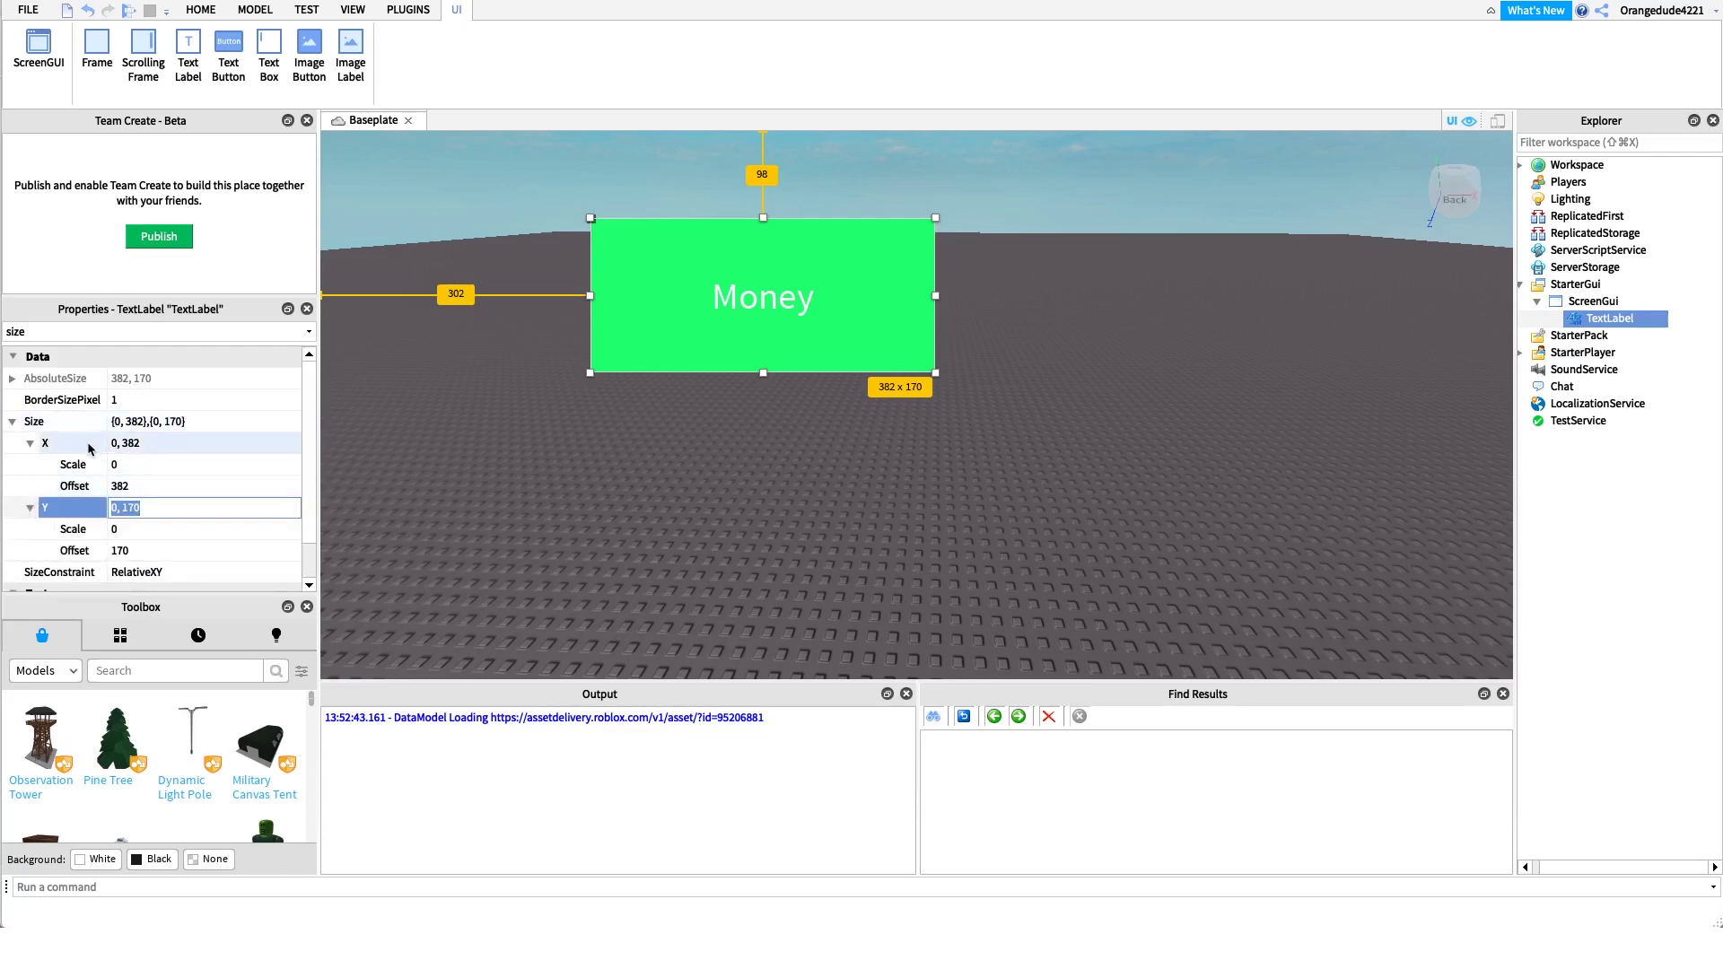
- Widen the label to 646 pixels and make it 185 pixels tall
left_click(69, 444)
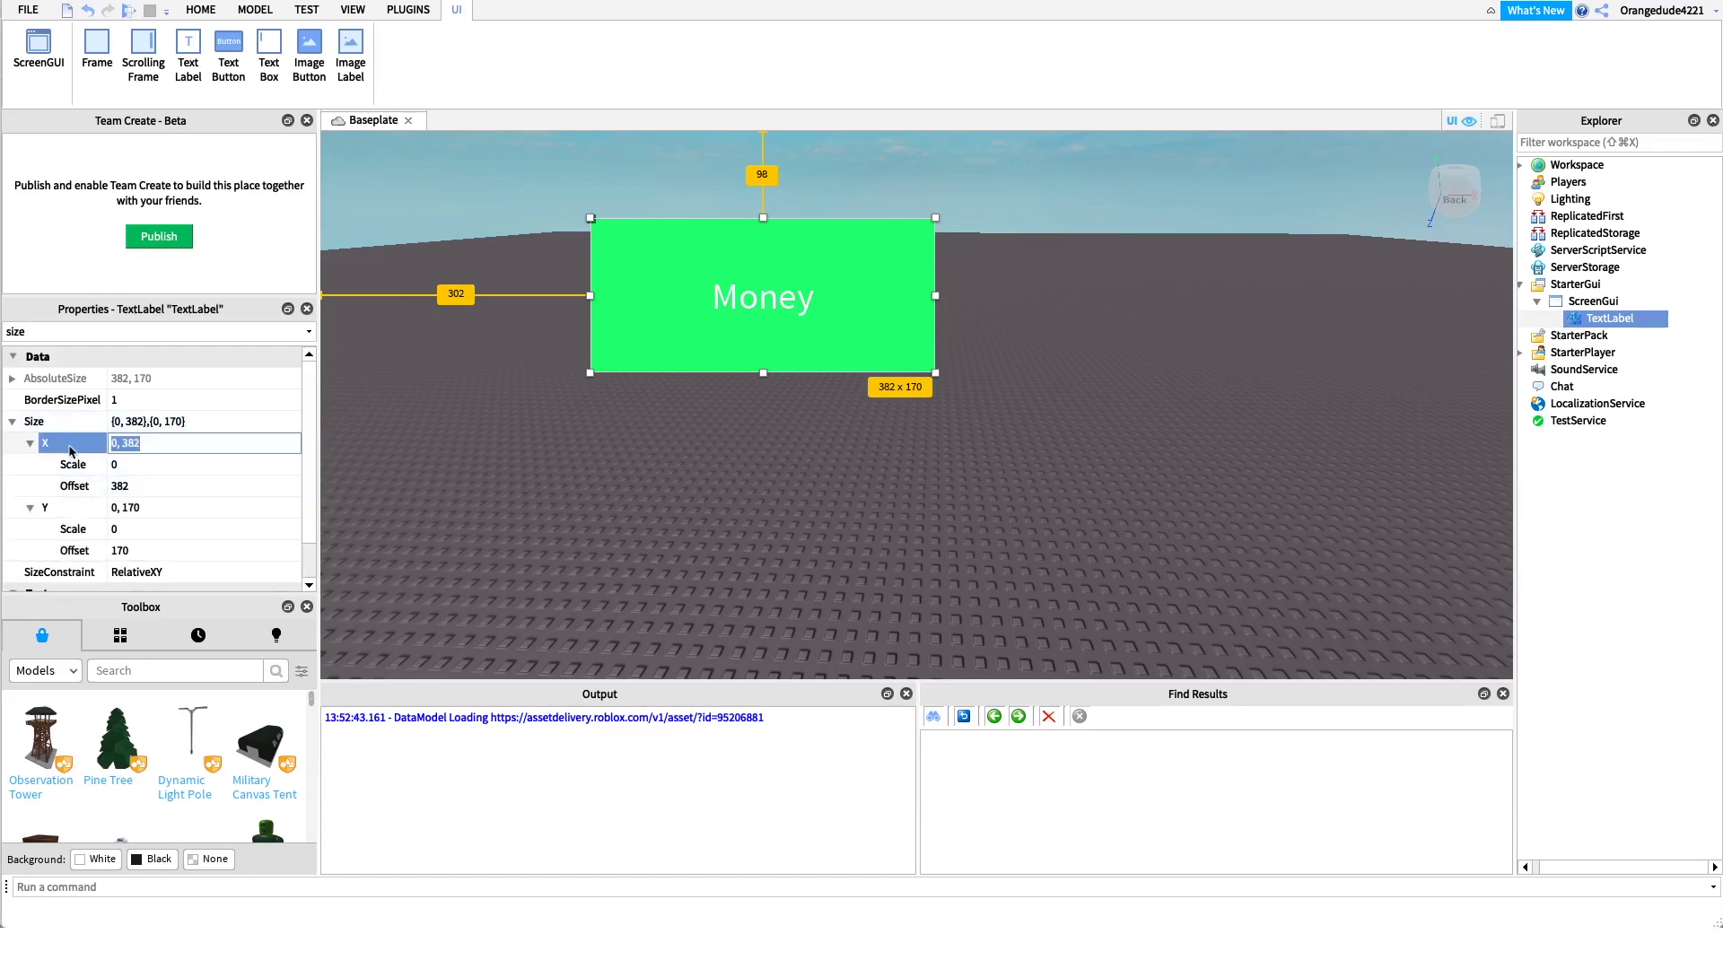
left_click_drag(935, 295, 1172, 295)
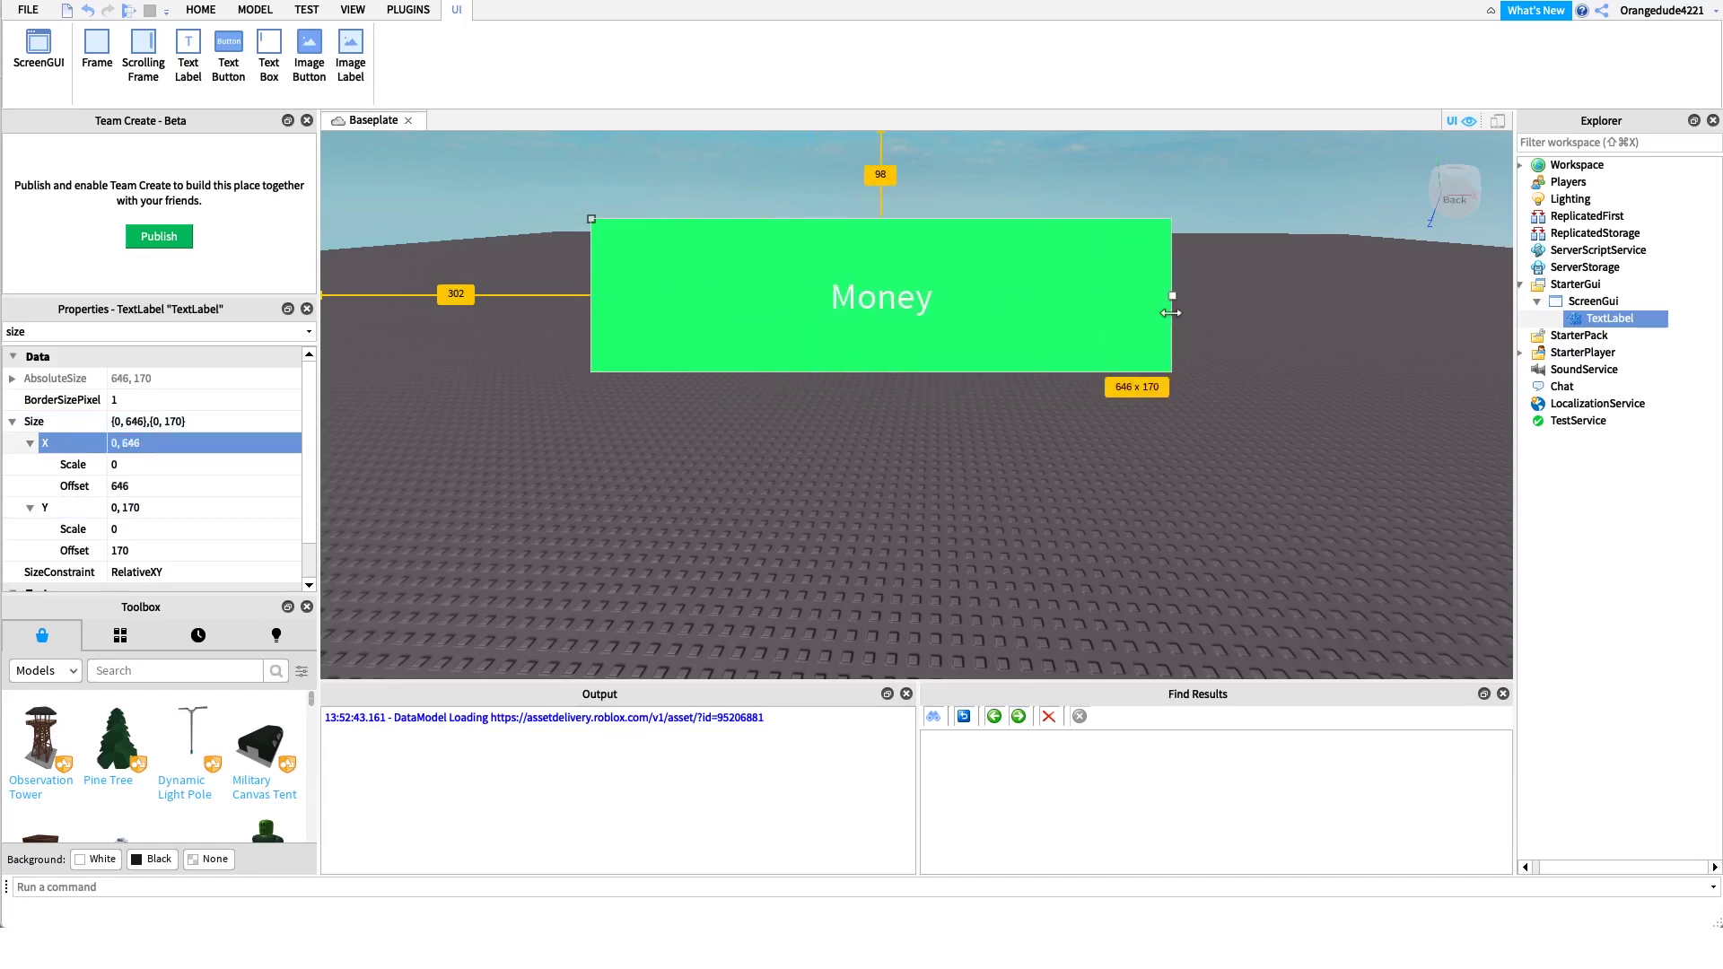
left_click(171, 508)
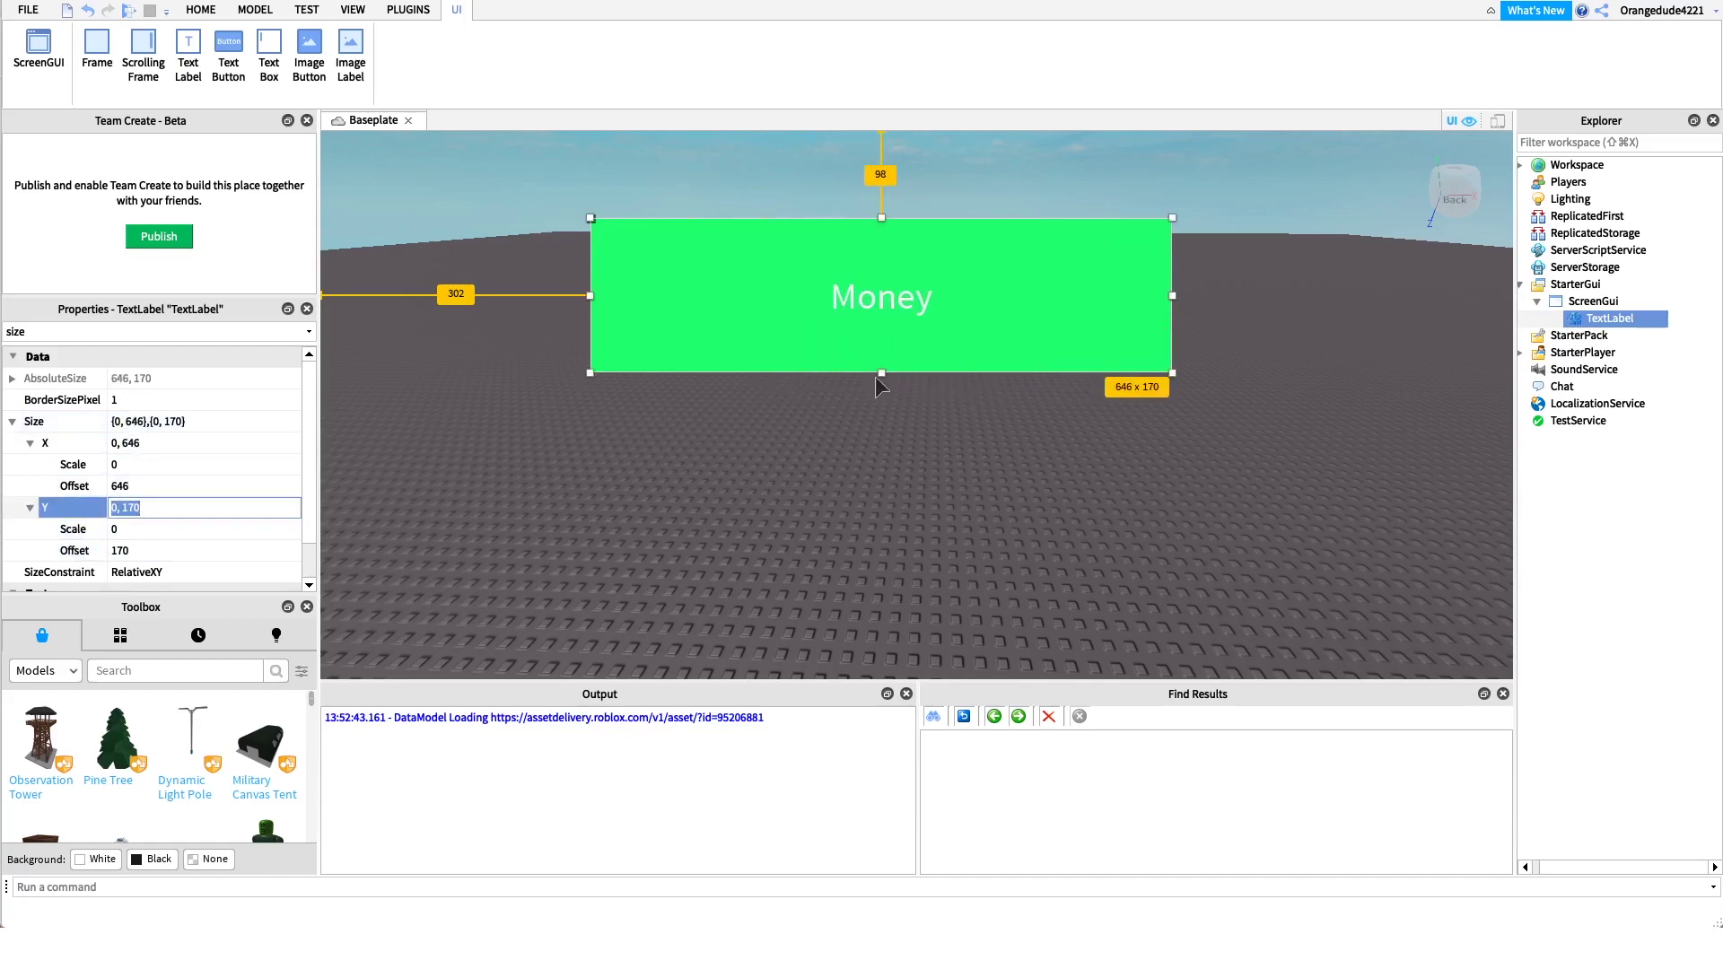
mouse_move(881, 374)
left_mouse_down()
mouse_move(881, 493)
mouse_move(890, 385)
left_mouse_up()
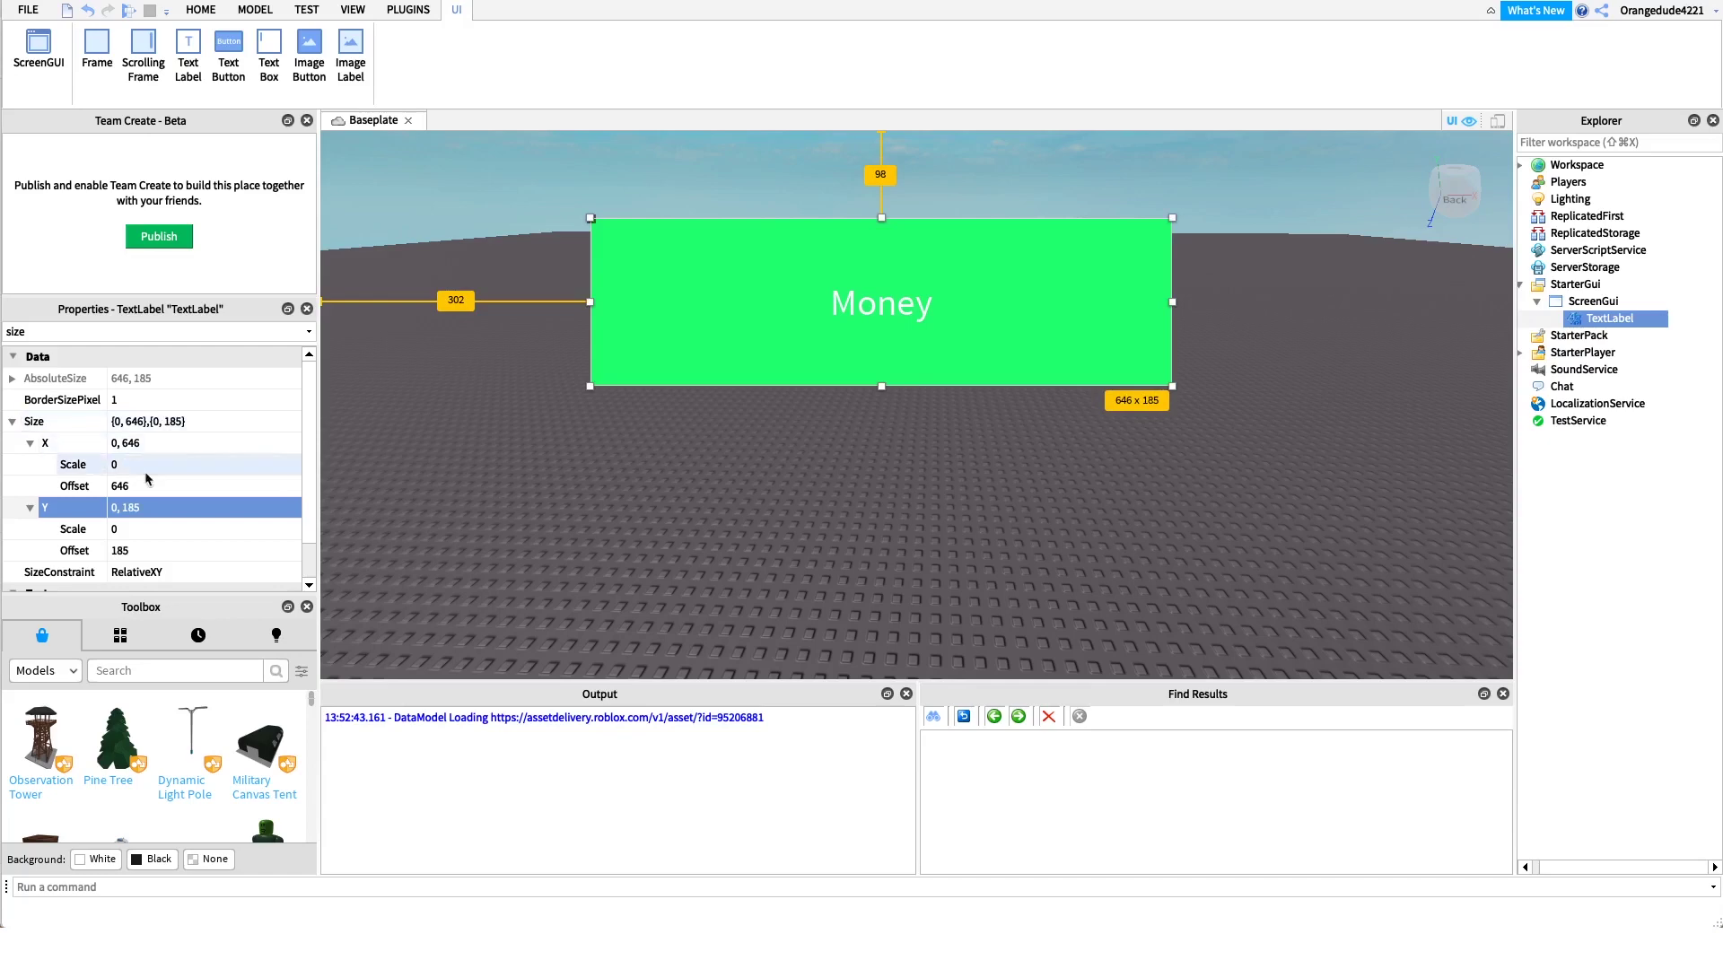
left_click(110, 465)
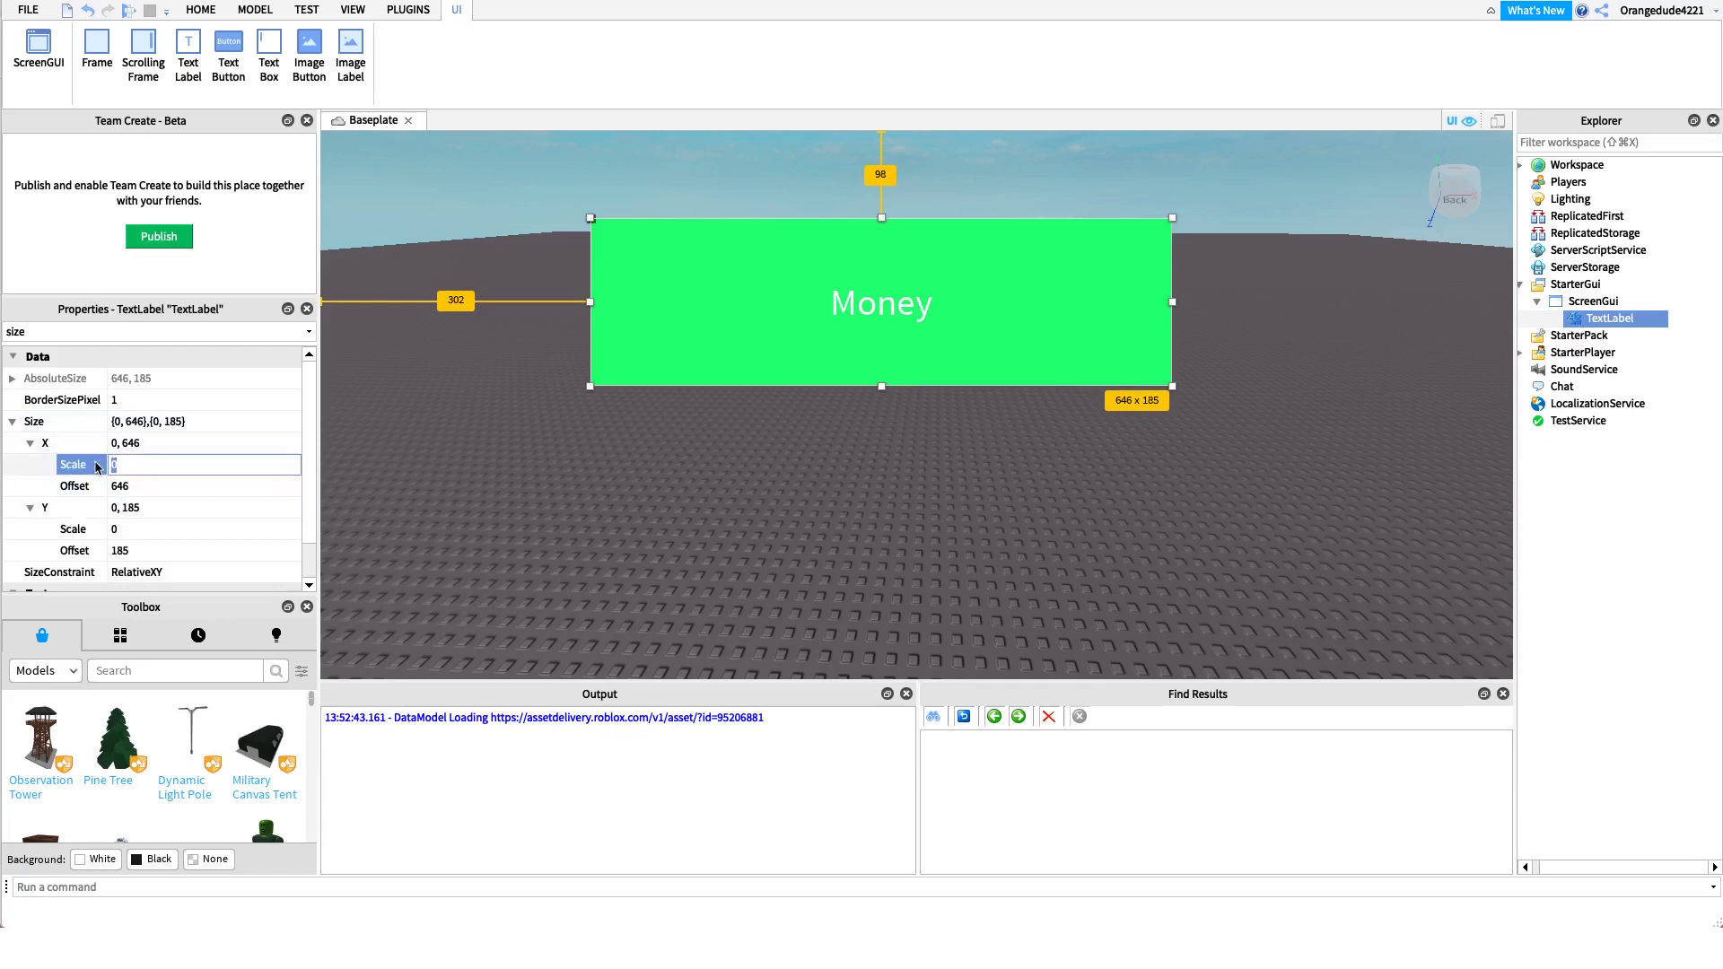
left_click(148, 485)
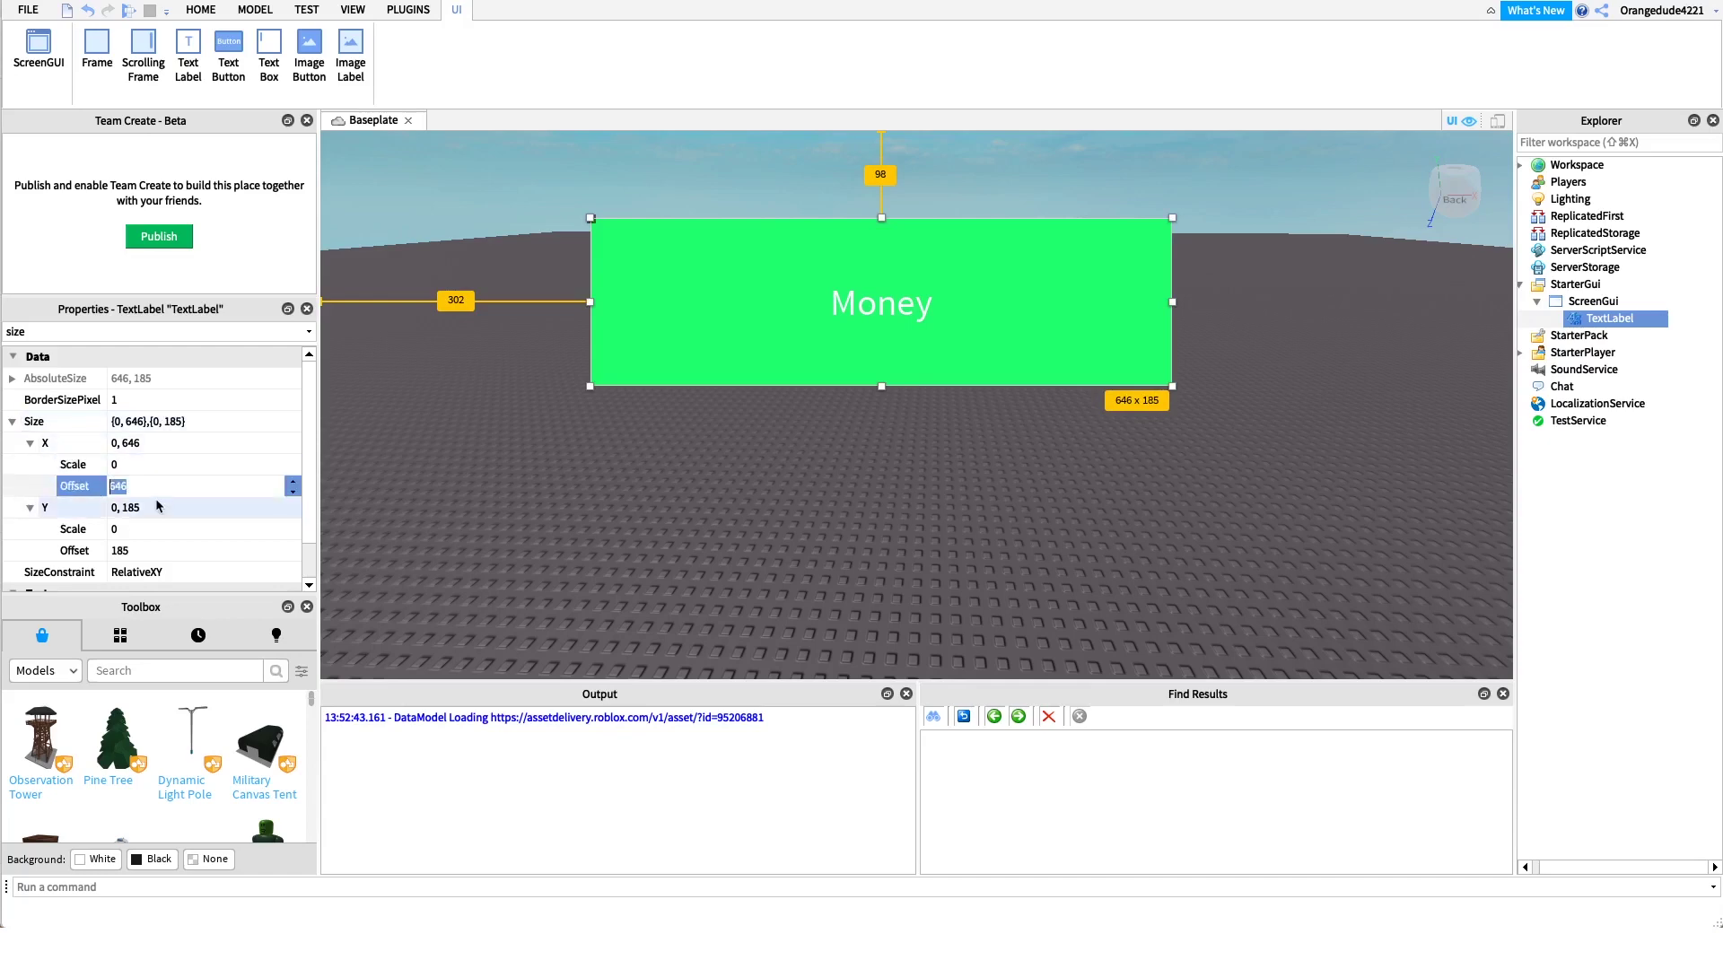